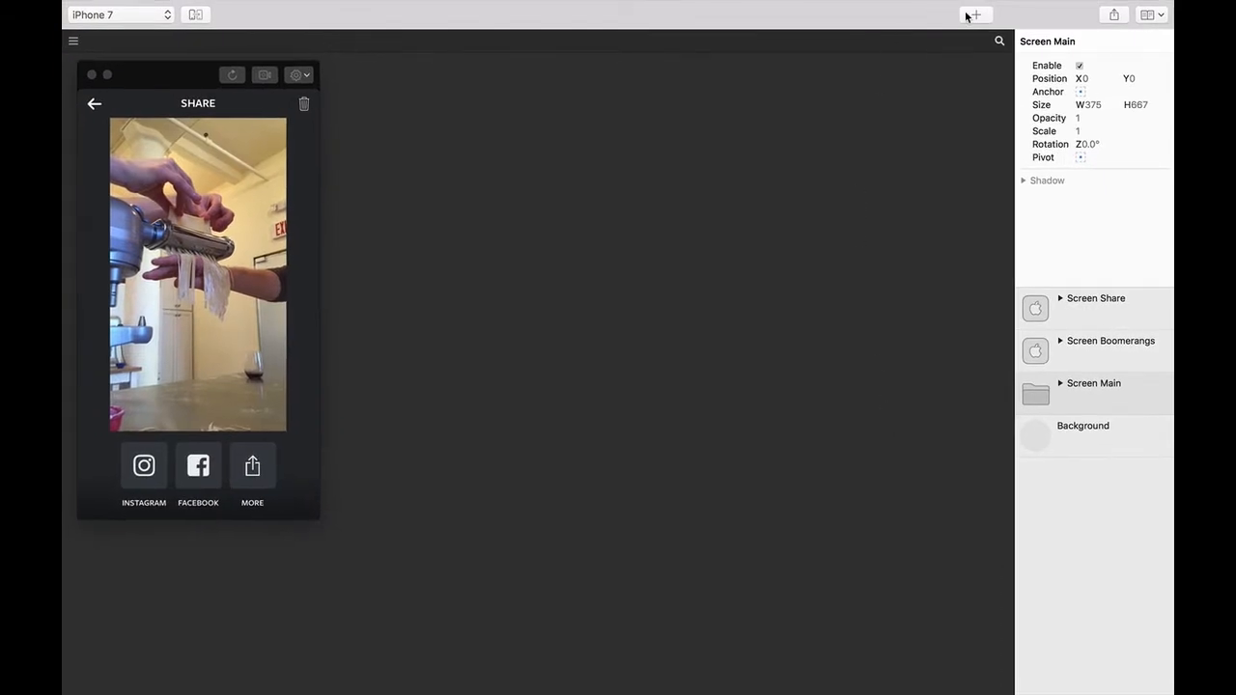
- Change the Screen Share layer's Start State from Presented to Dismissed
click(972, 14)
text(screen)
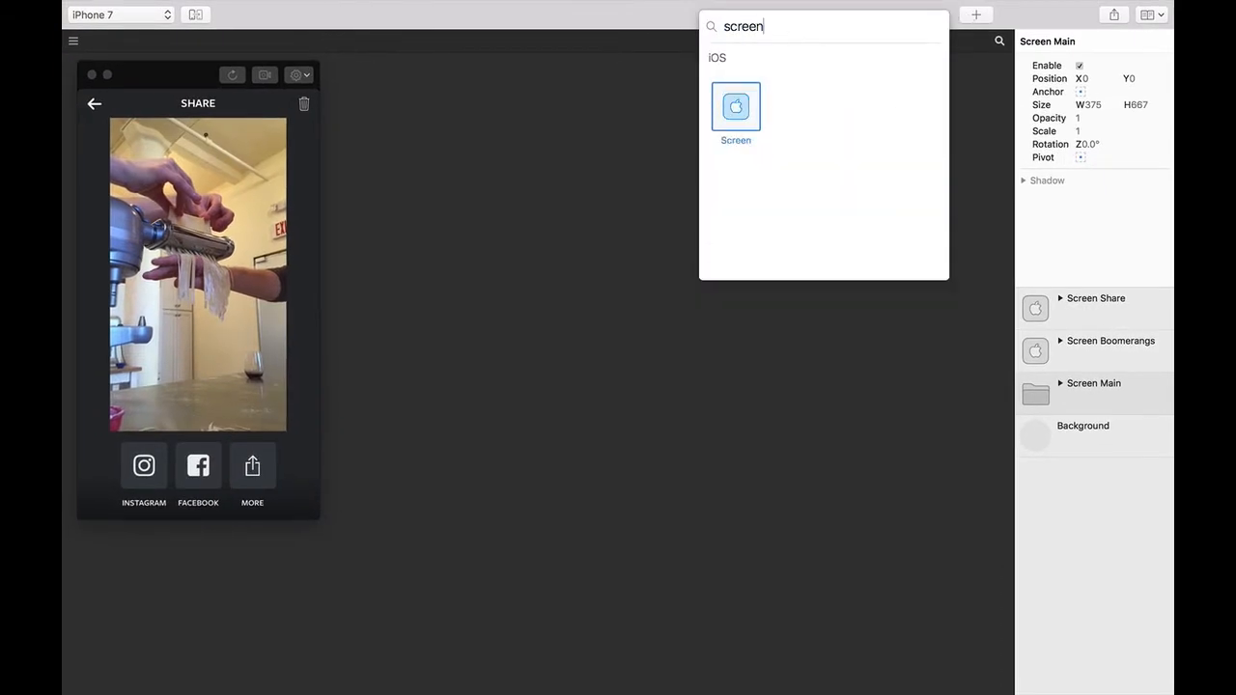
key(Escape)
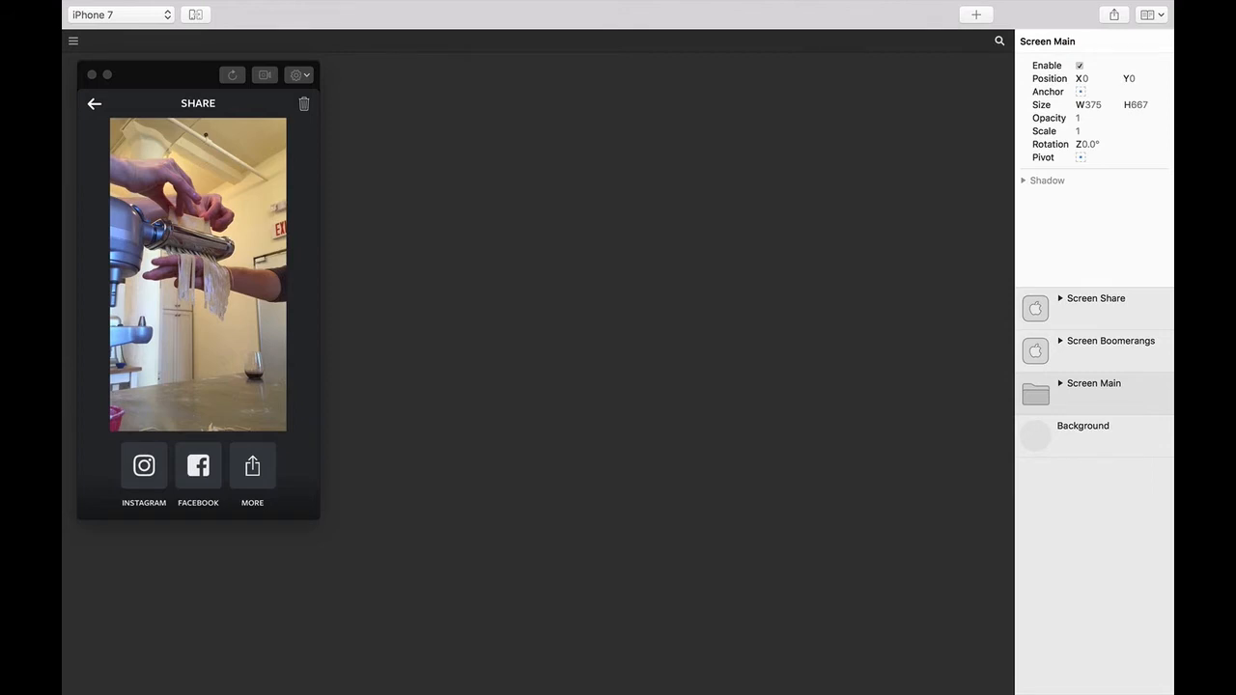
click(1083, 299)
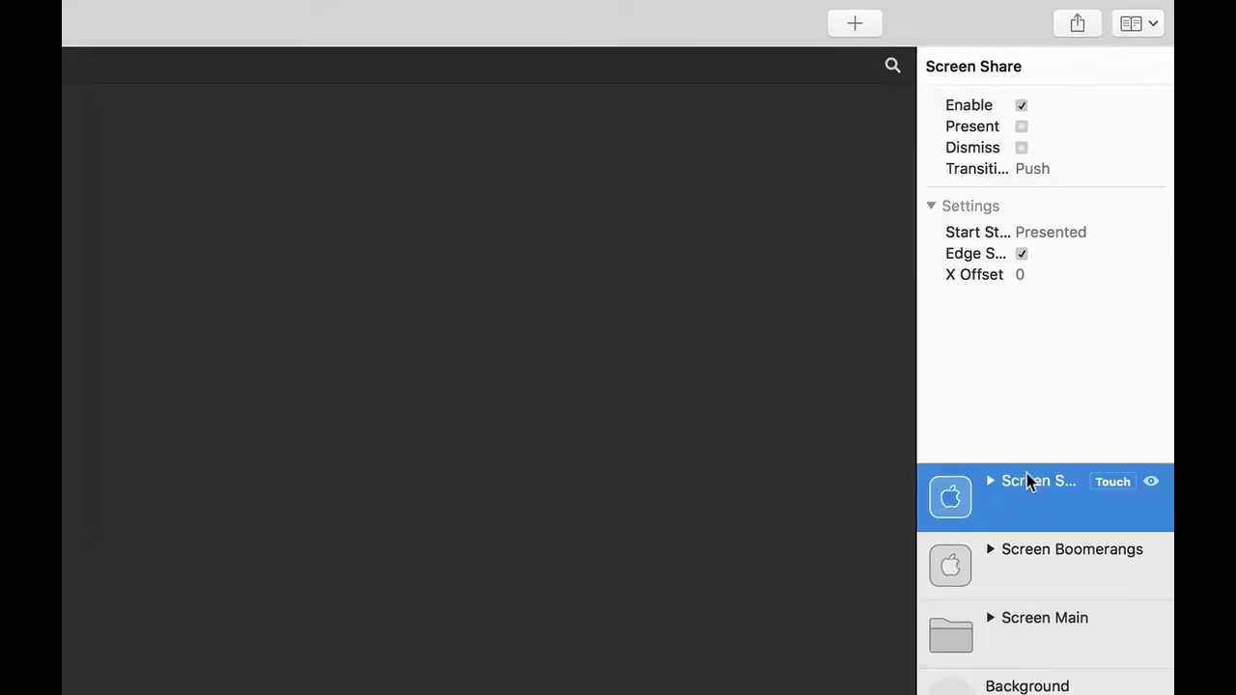
click(1057, 558)
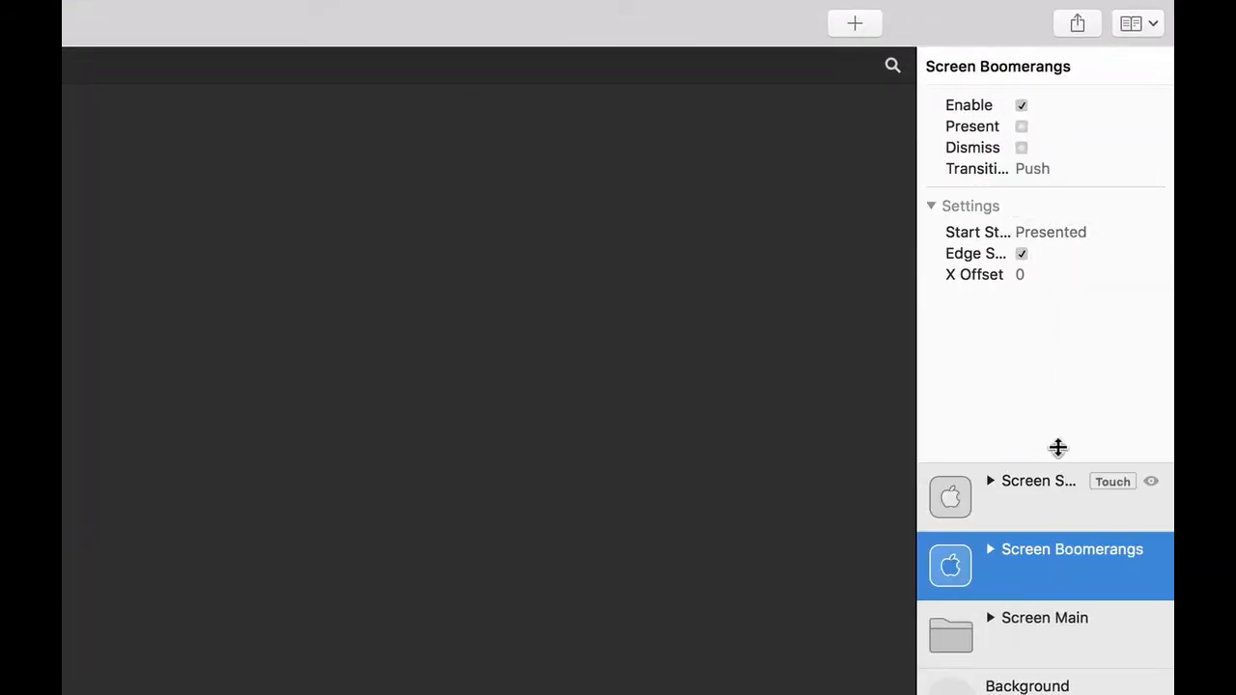
click(1076, 513)
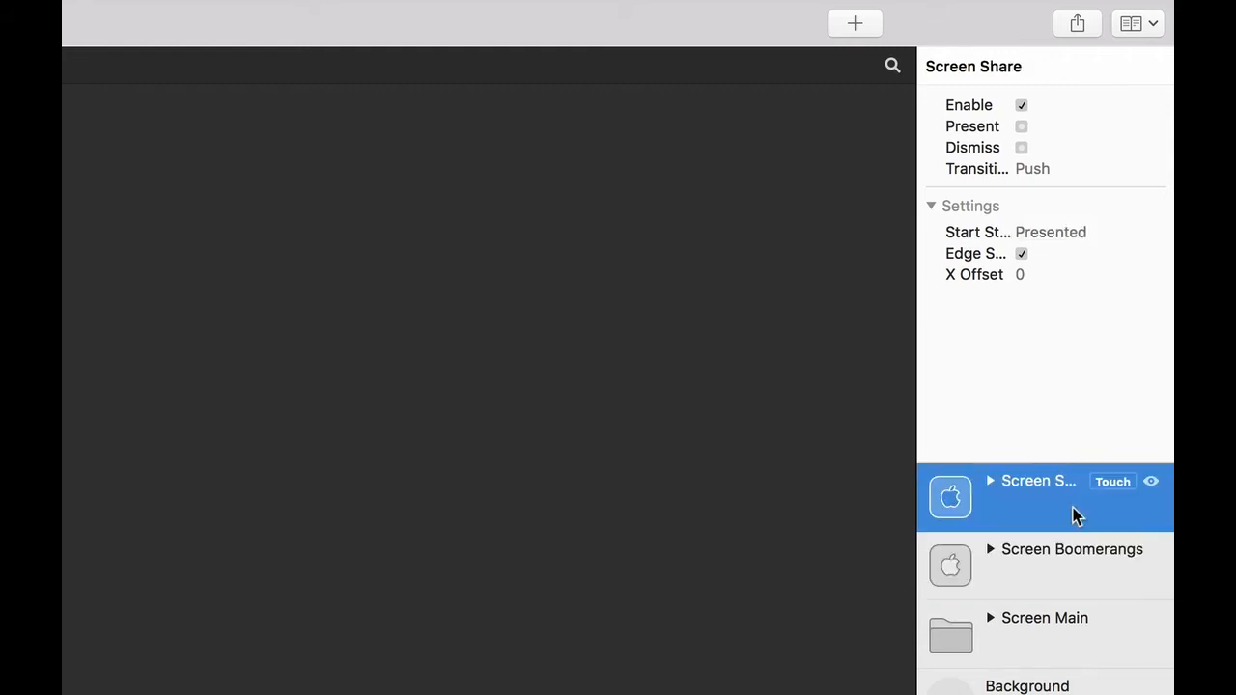
click(1073, 233)
click(1080, 210)
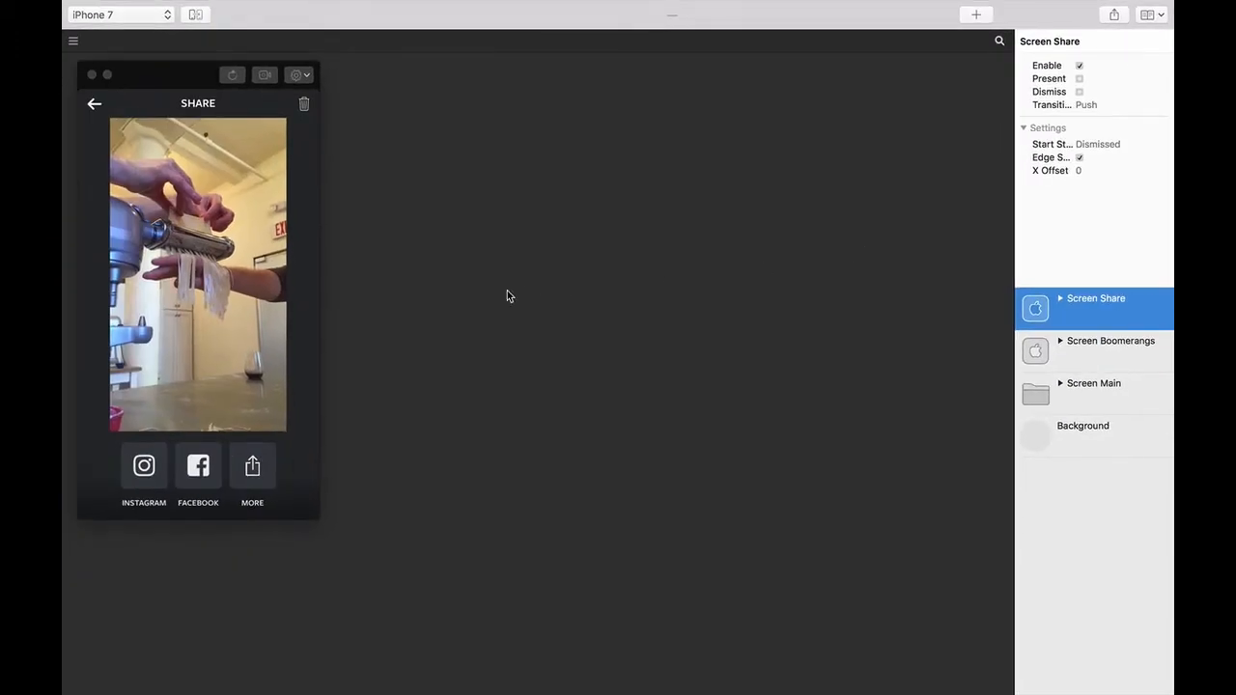
- Set Screen Boomerangs' Start State to Dismissed and restart the prototype on the camera screen
click(234, 75)
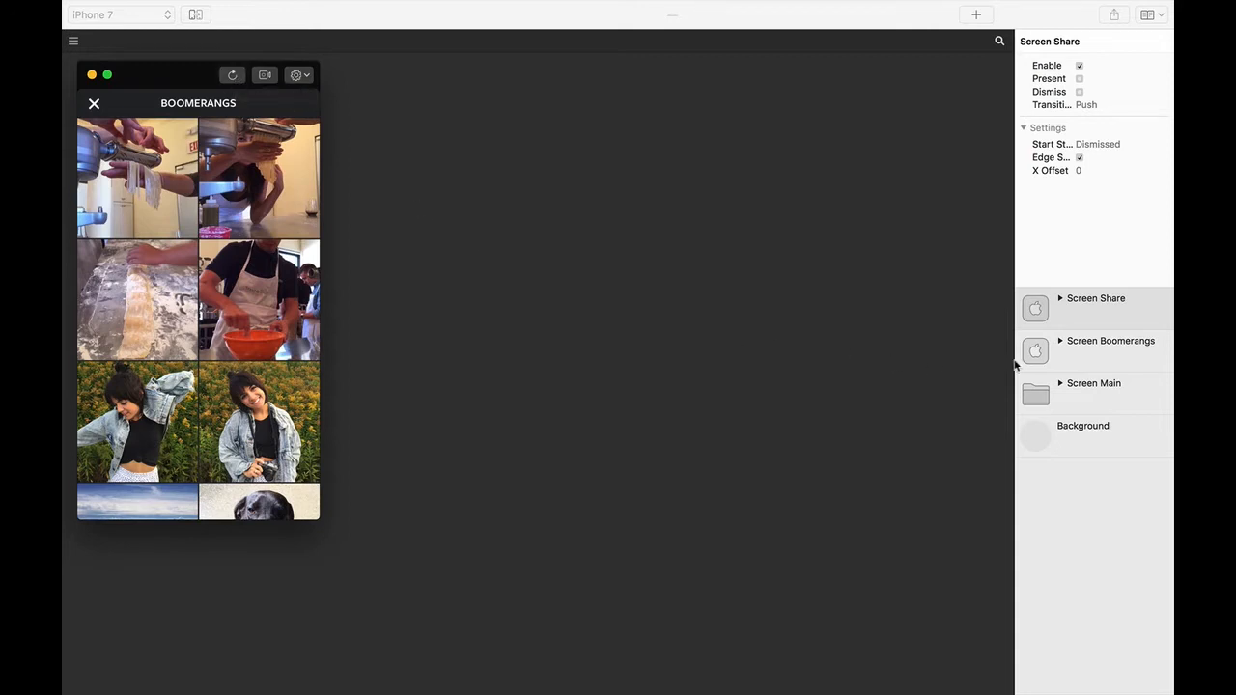
click(1095, 369)
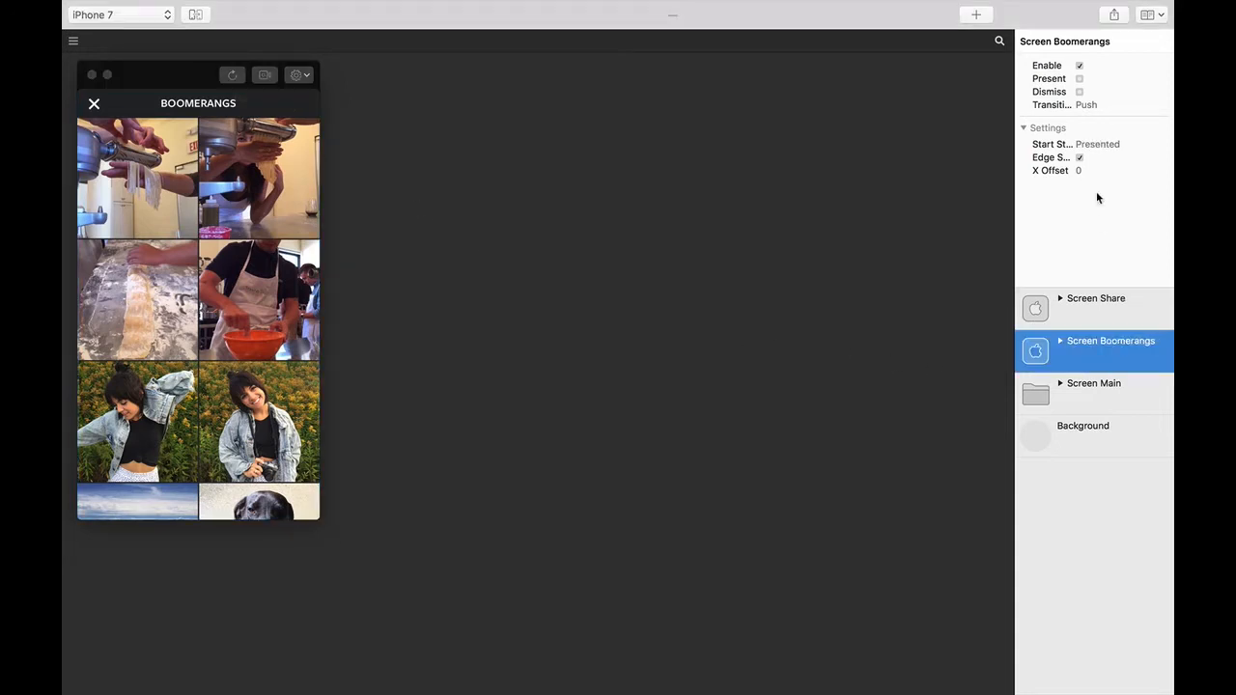
click(1099, 143)
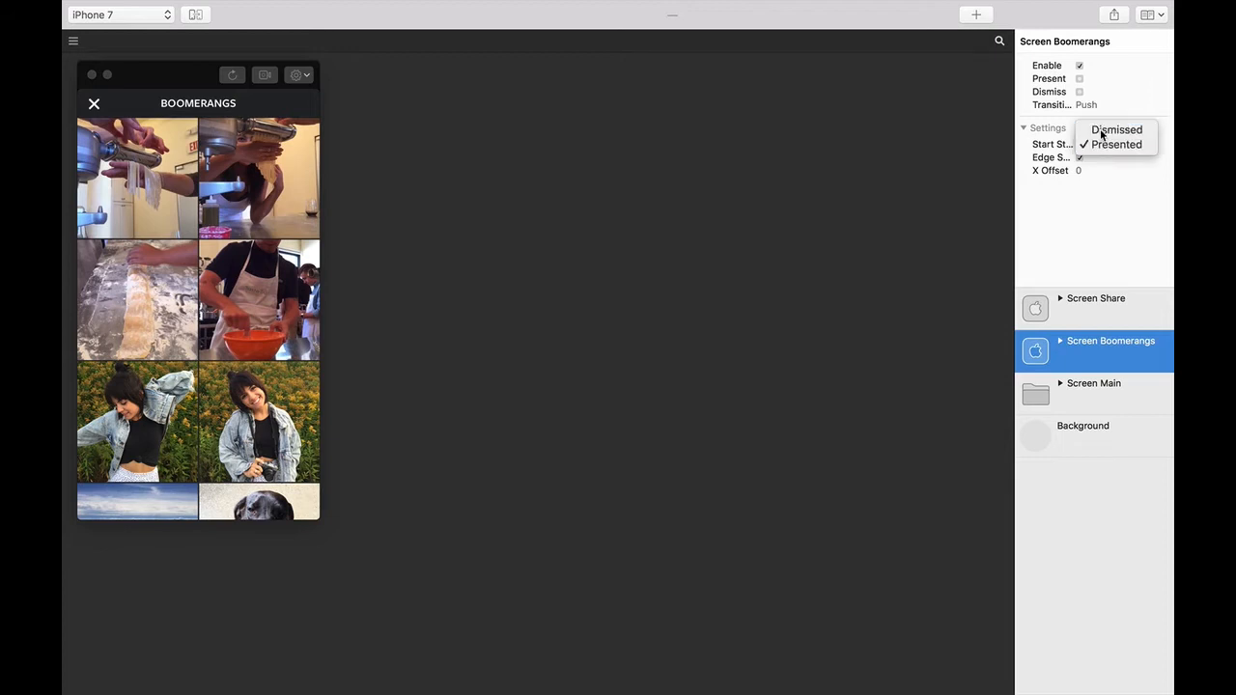
click(1106, 129)
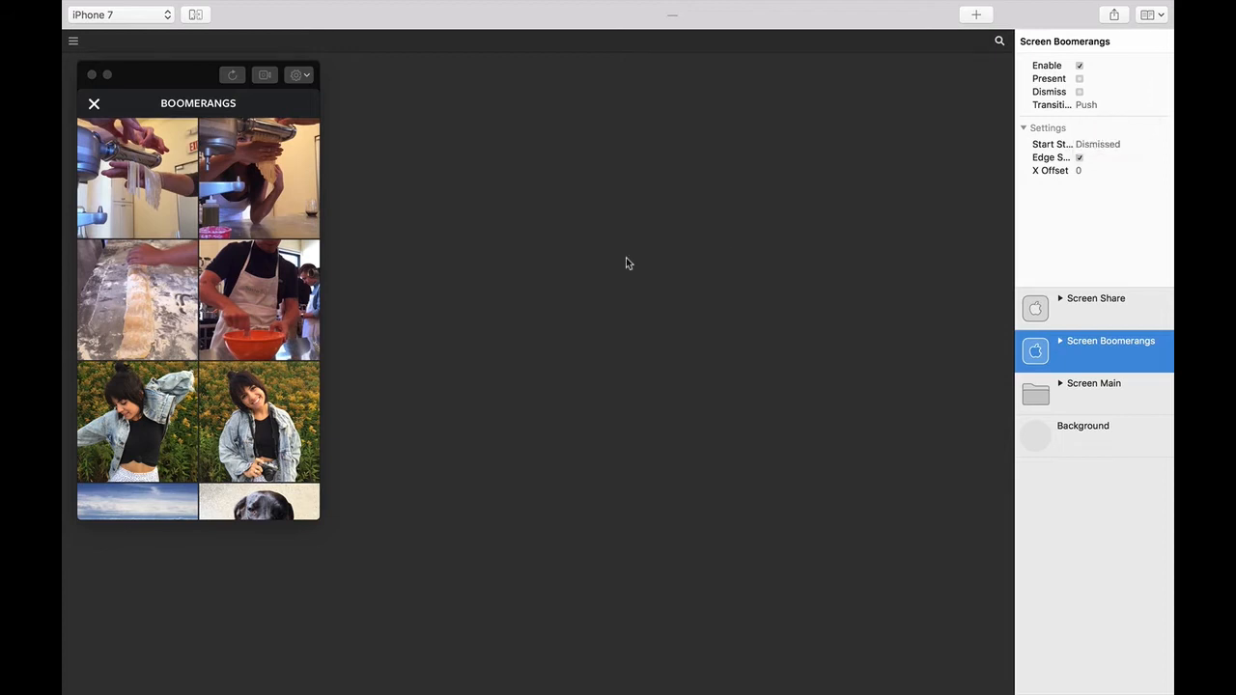
click(232, 75)
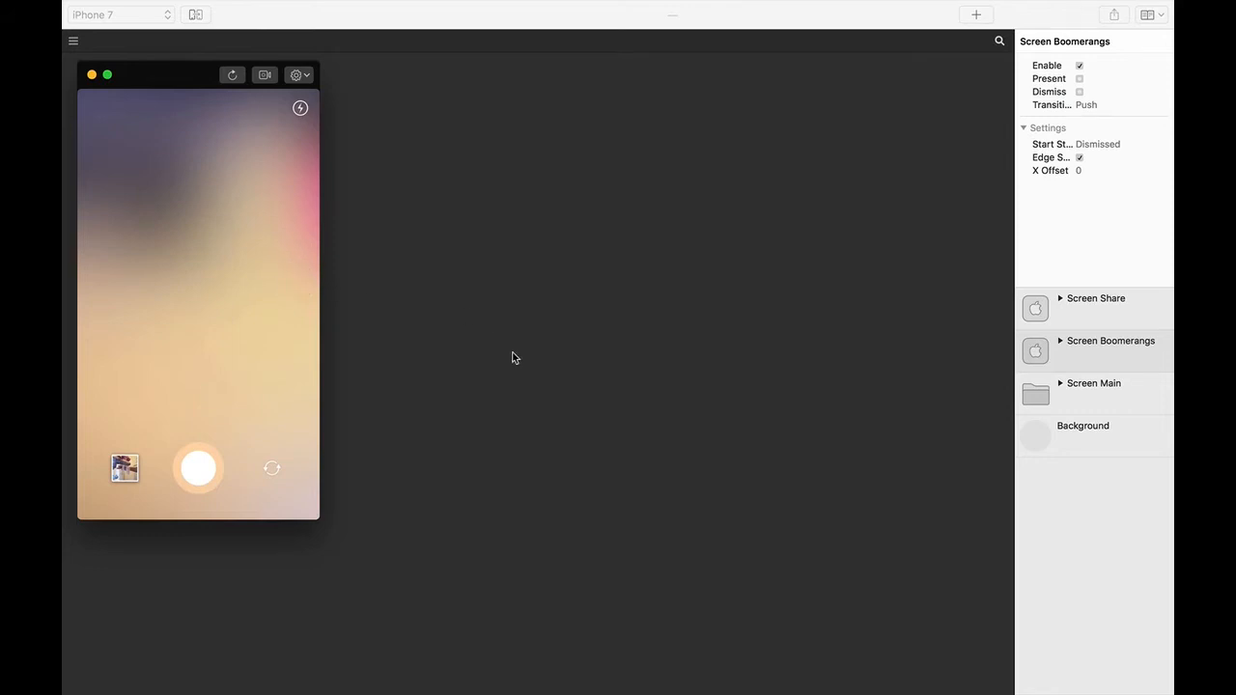
click(1078, 400)
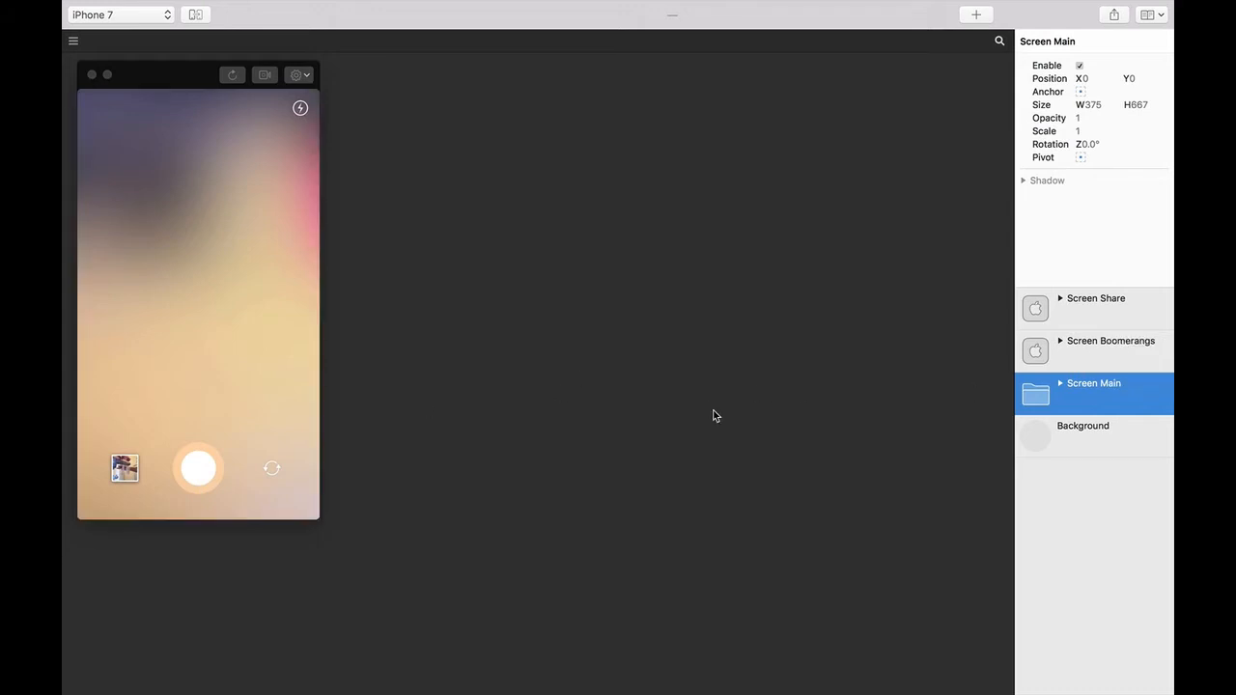
- Select Open Boomerangs under Screen Main, preview its hit area, and add a Tap interaction
click(1061, 386)
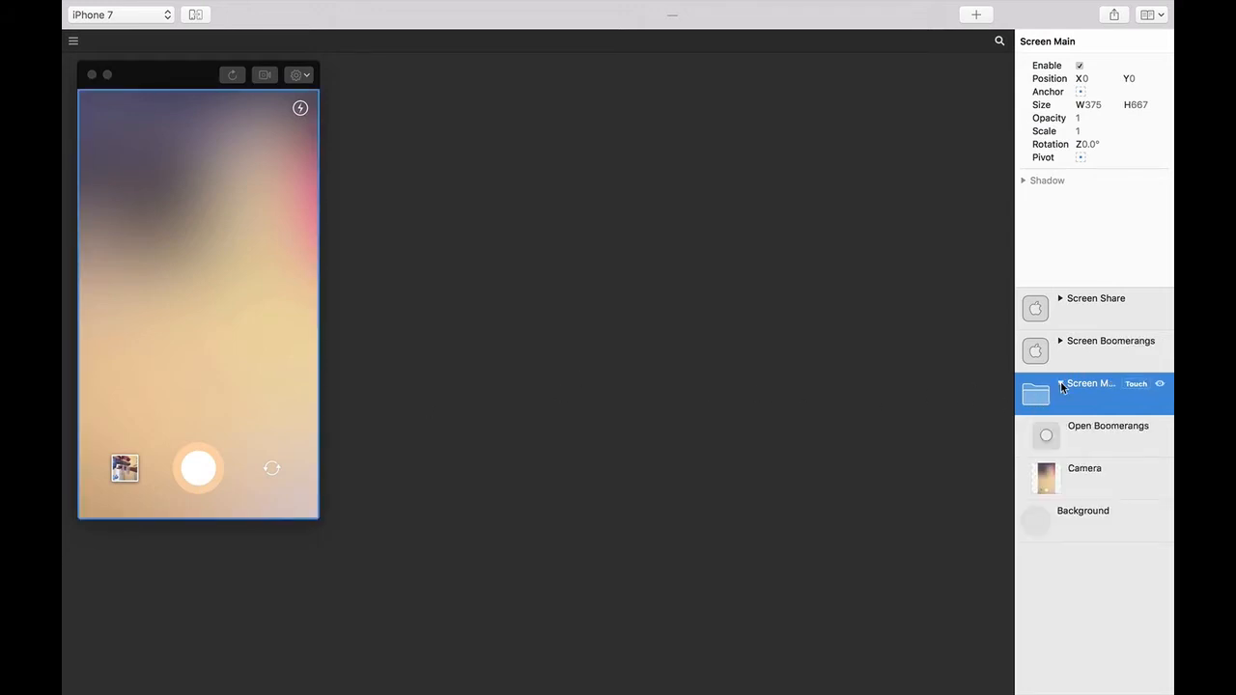
click(1089, 444)
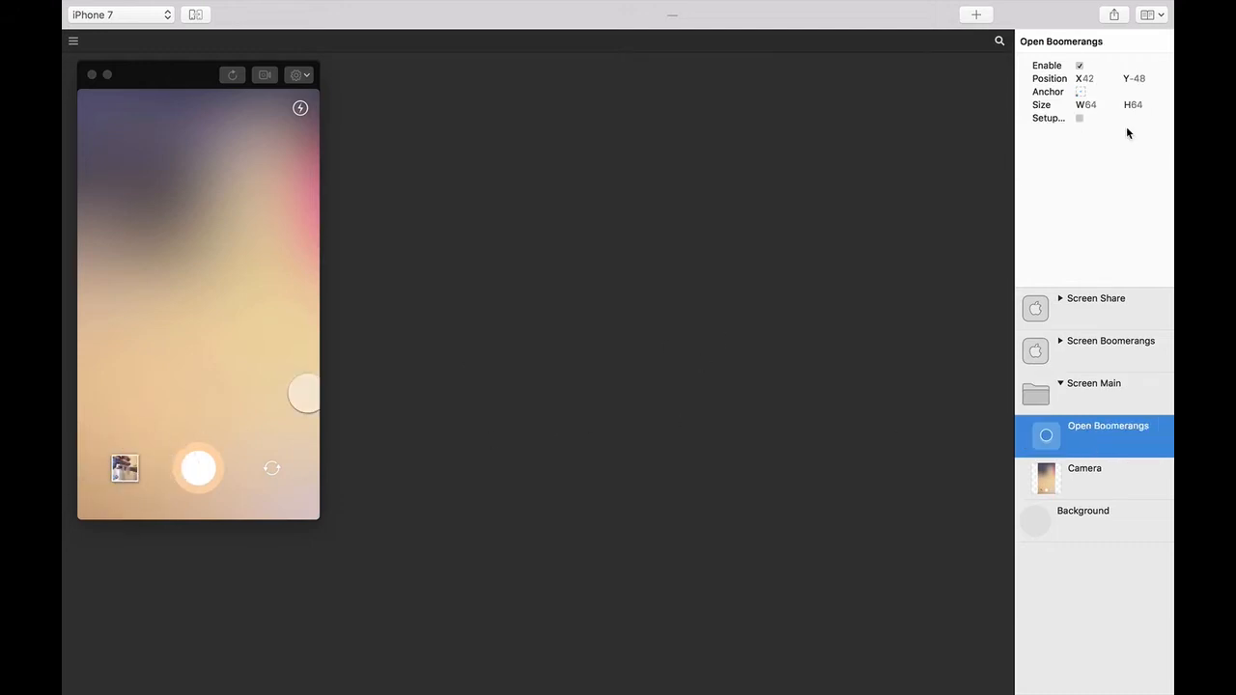
click(1079, 118)
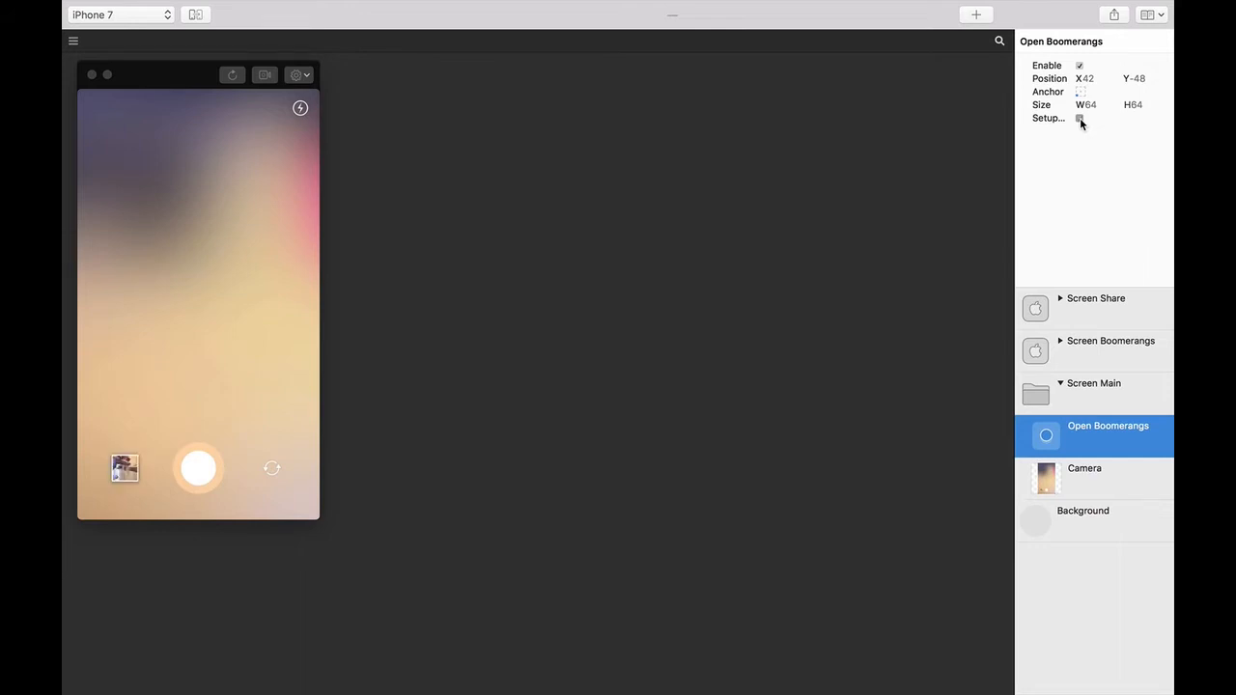
mouse_move(1109, 439)
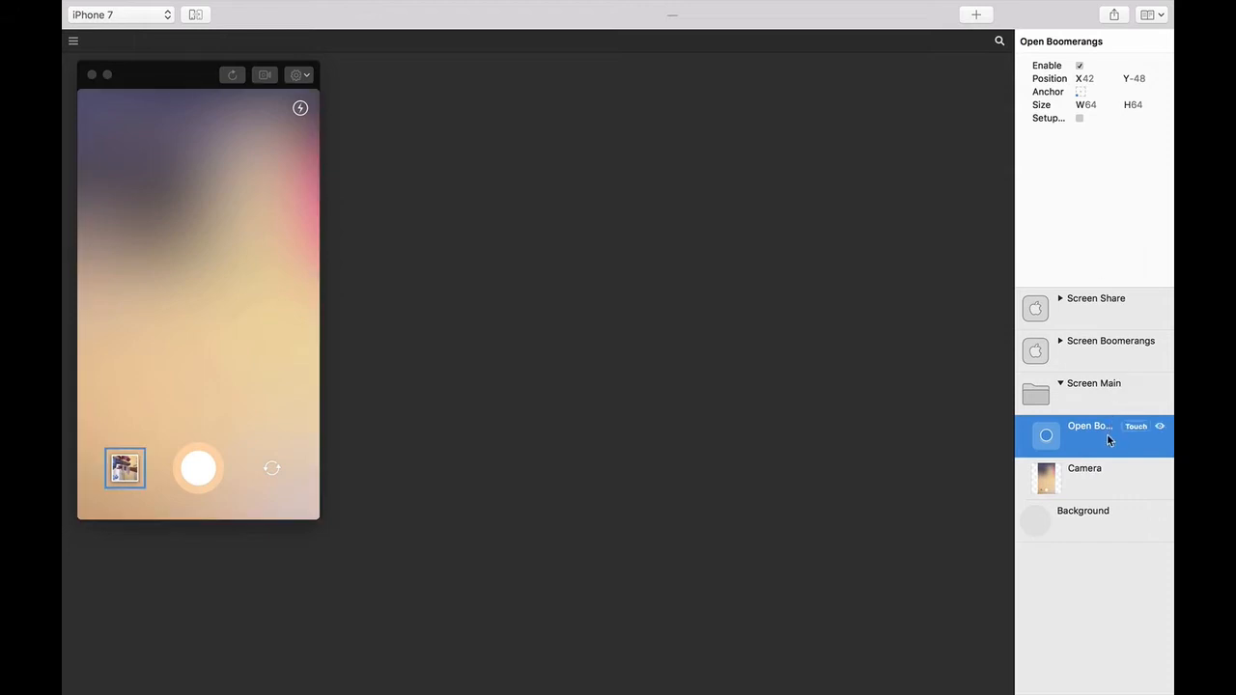
click(1136, 427)
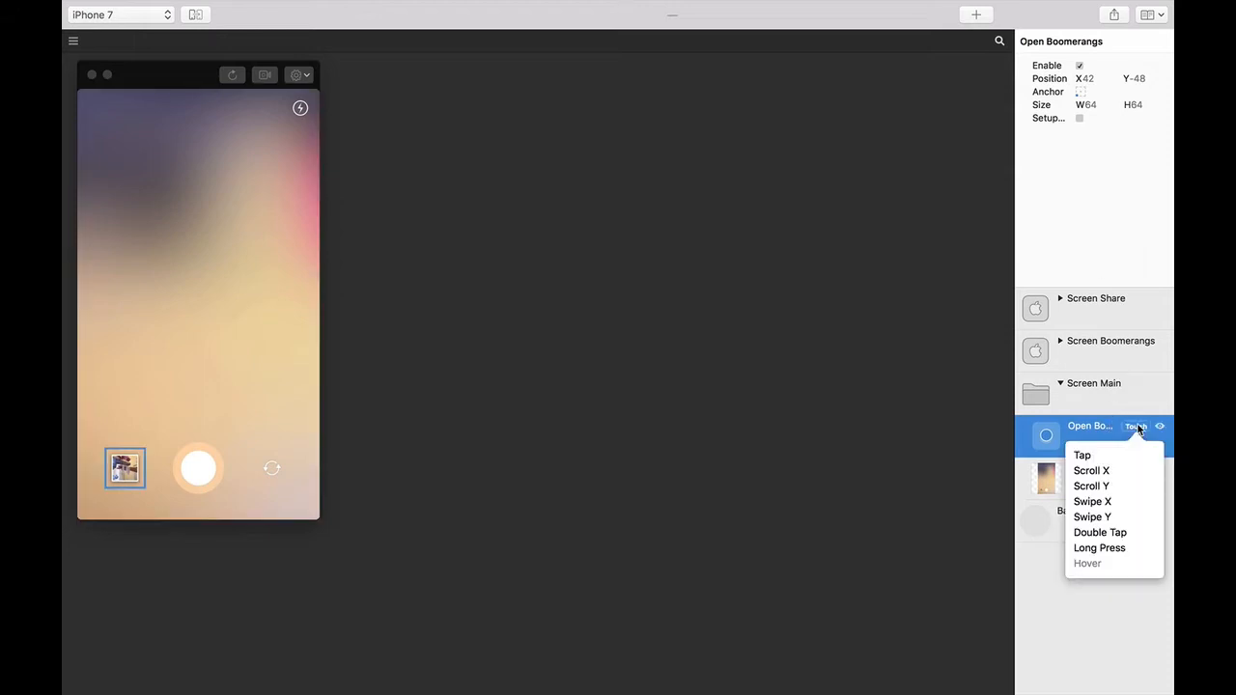
click(1099, 452)
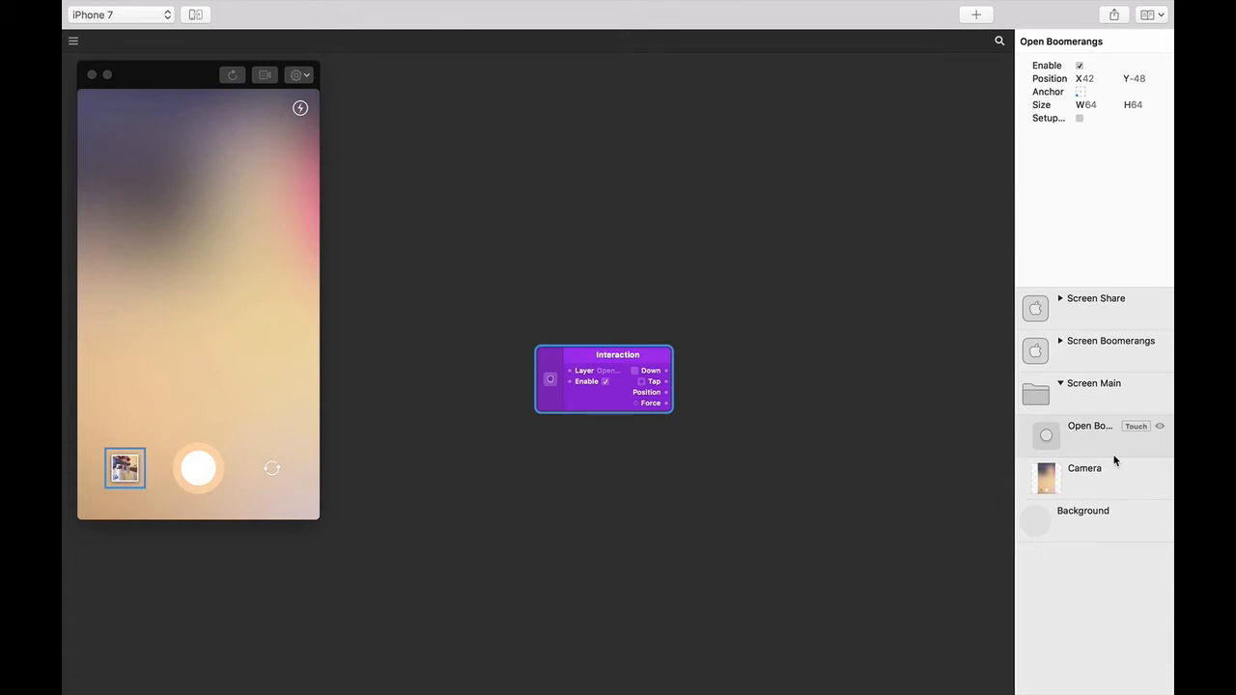
click(1106, 348)
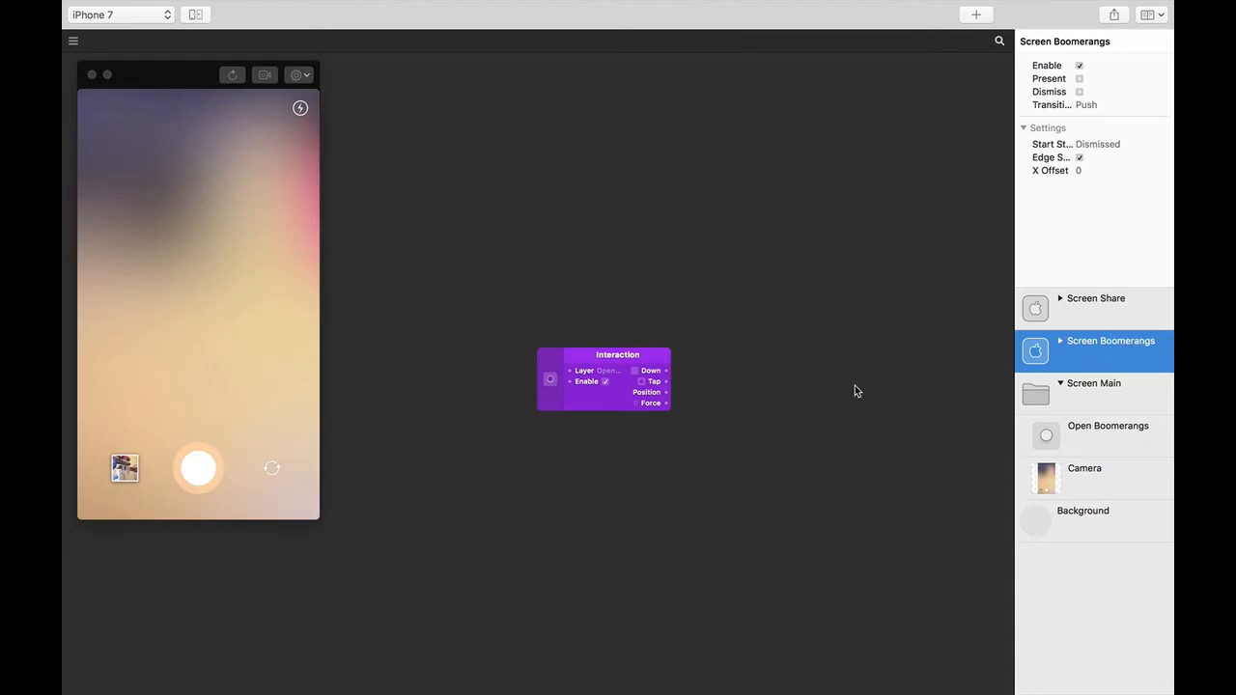
- Connect the Open Boomerangs Tap output to Screen Boomerangs' Present and test via the gallery thumbnail
click(666, 382)
drag(666, 383, 814, 336)
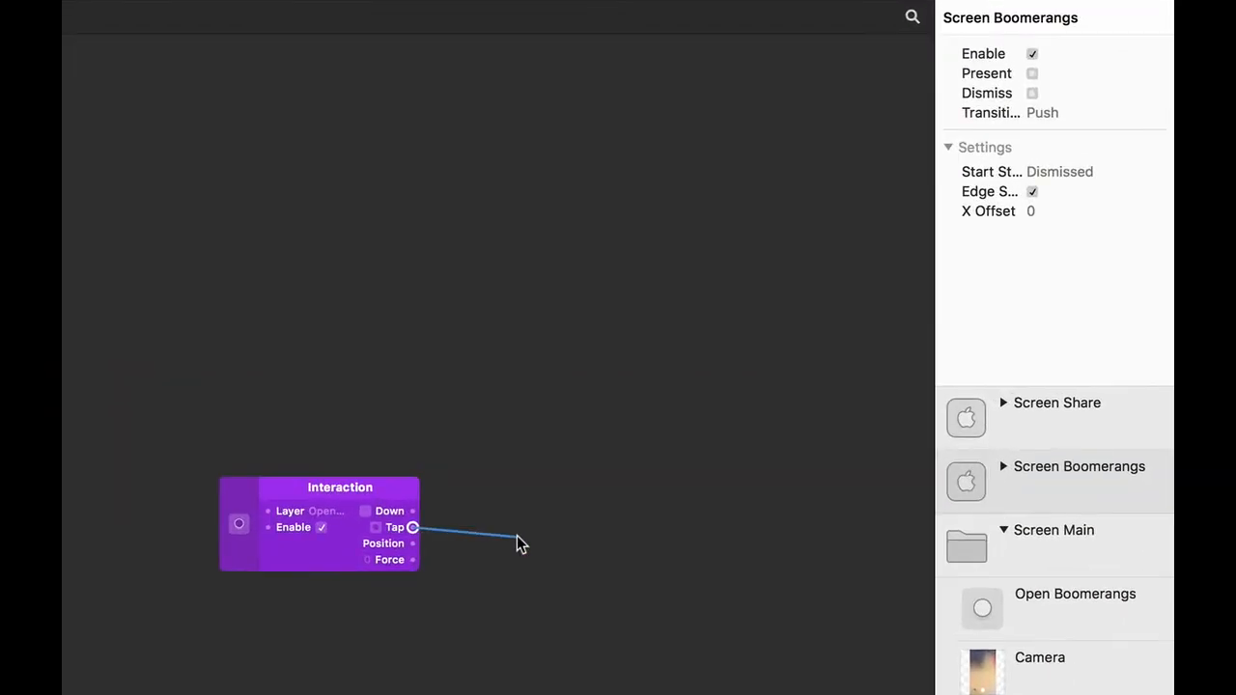
drag(634, 454, 1001, 70)
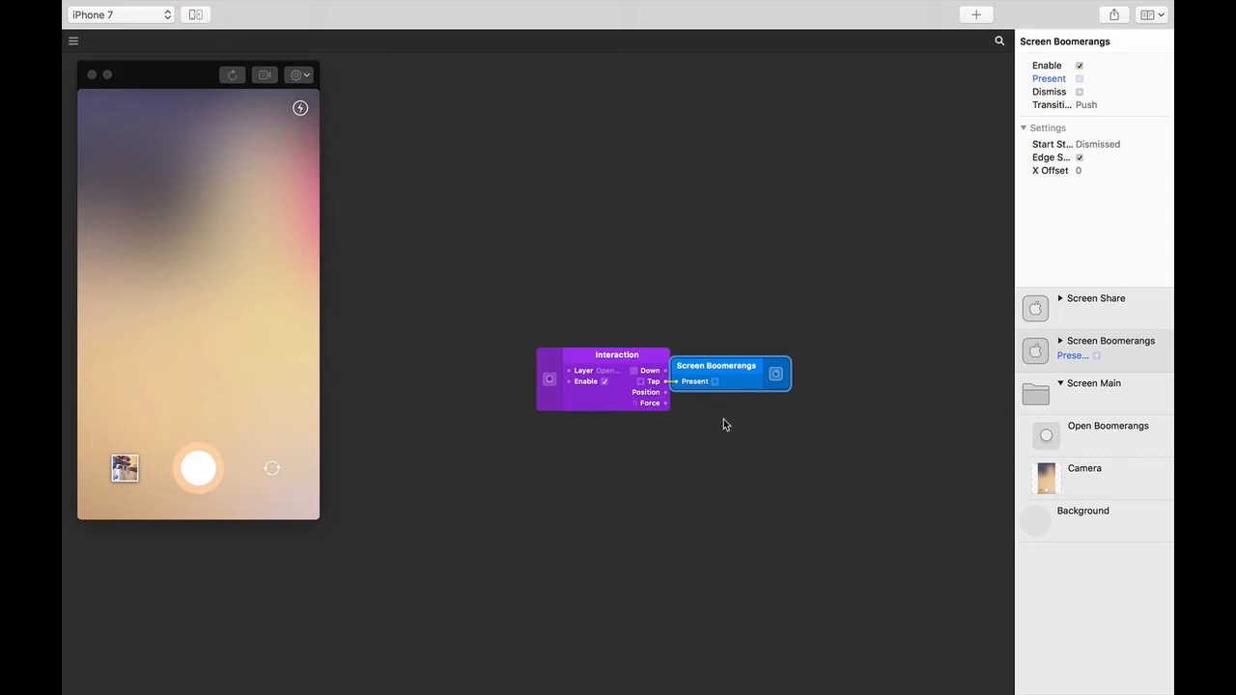
key(super+grave)
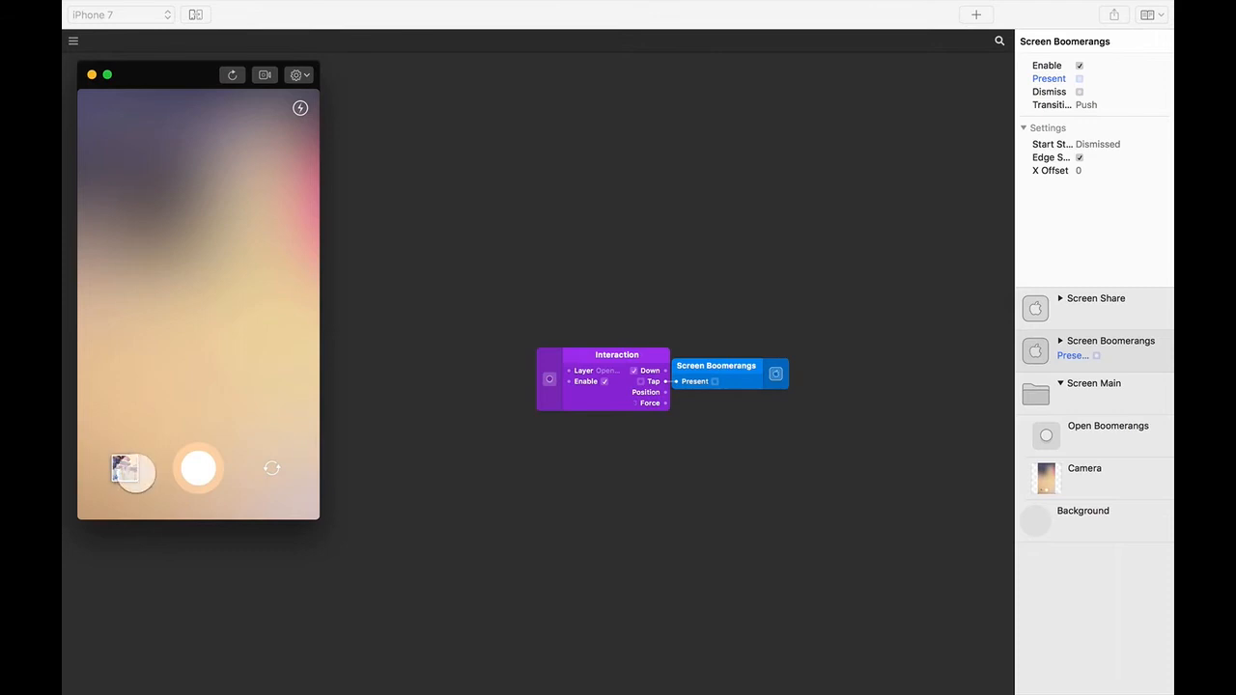
click(124, 468)
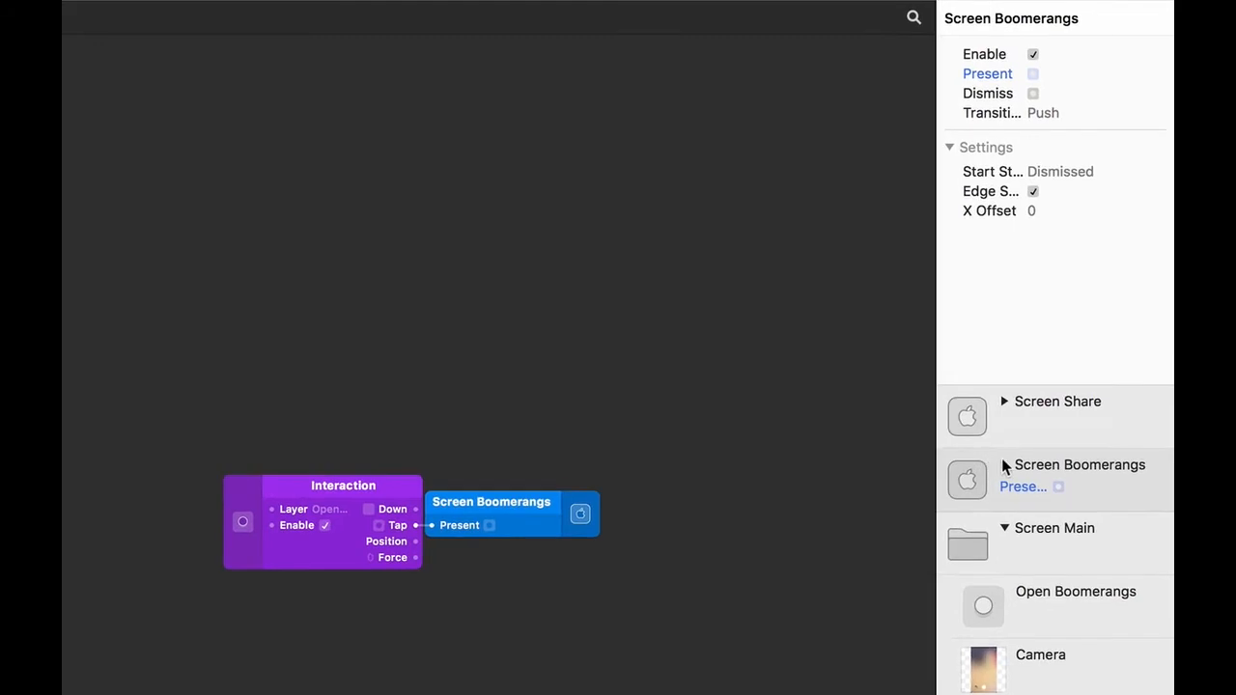
- Add a Tap interaction for the Dismiss Boomerangs layer and move its patch below the first one
click(1003, 464)
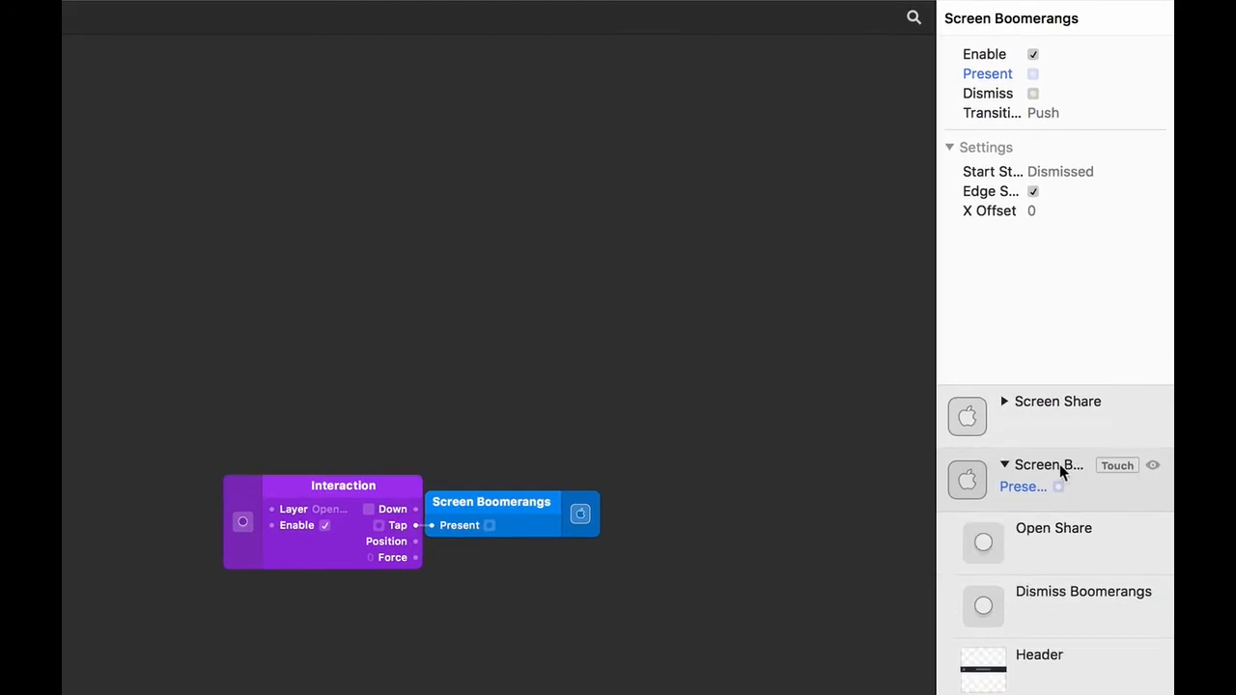
click(1055, 613)
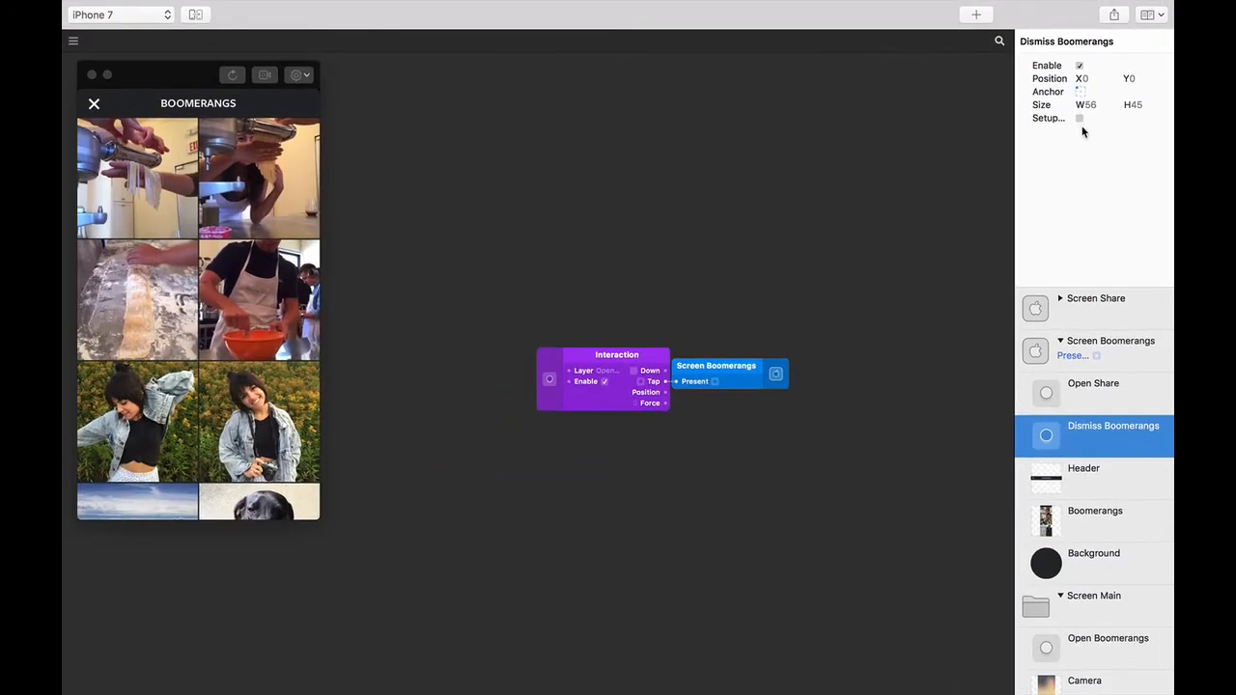
click(1079, 118)
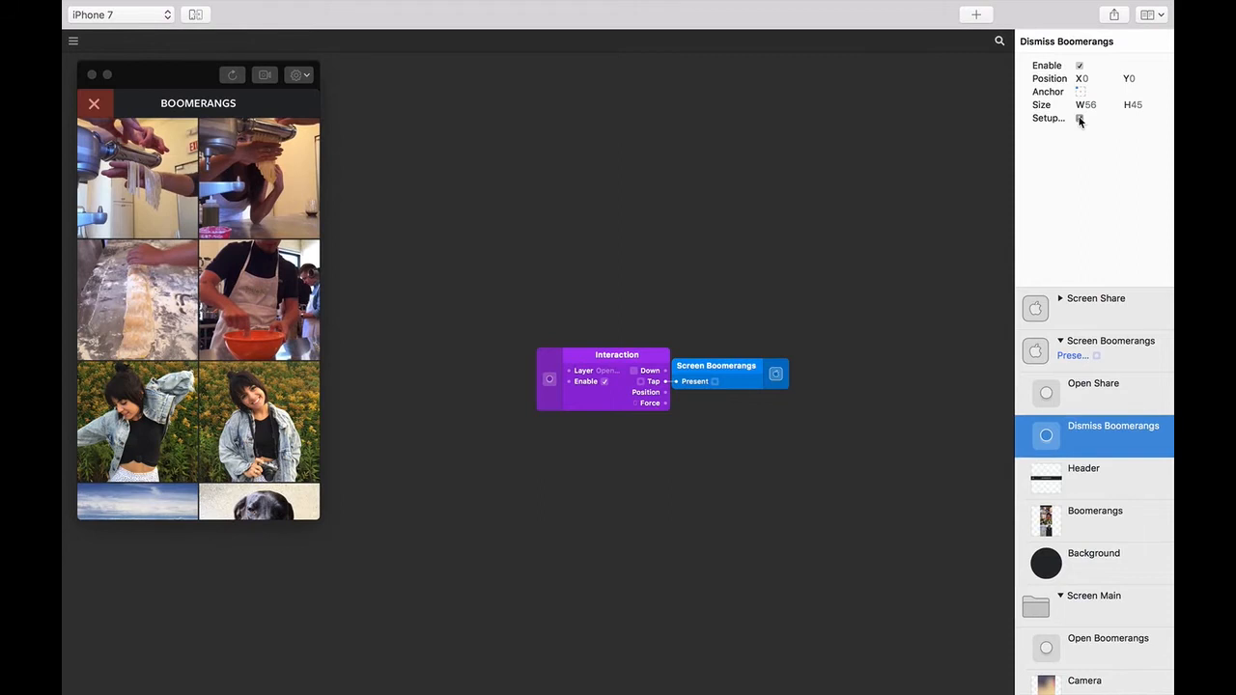
click(1080, 118)
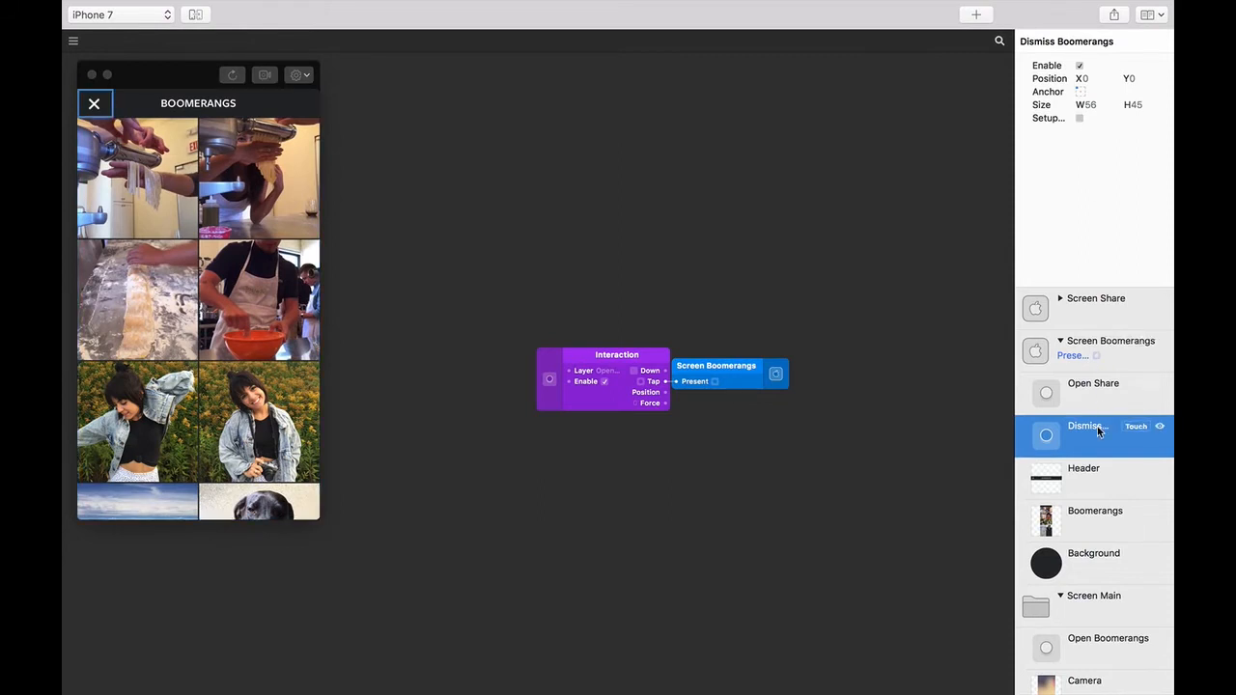
click(1135, 429)
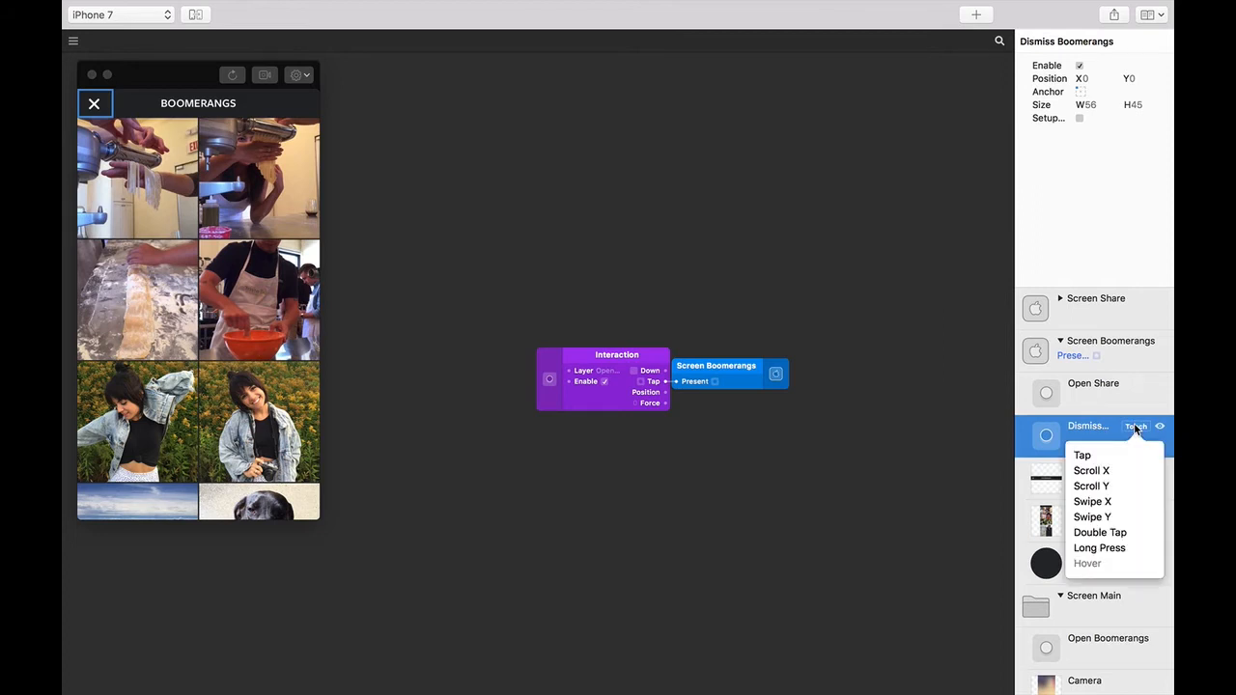
click(1123, 450)
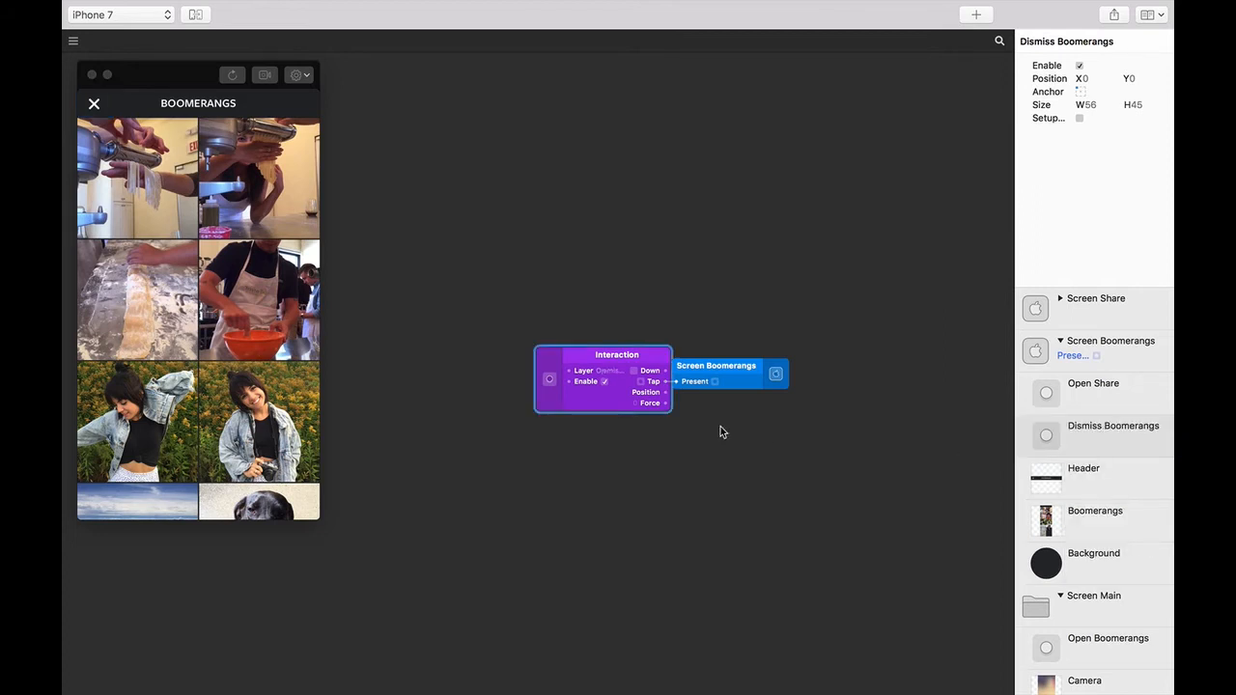
drag(657, 358, 655, 434)
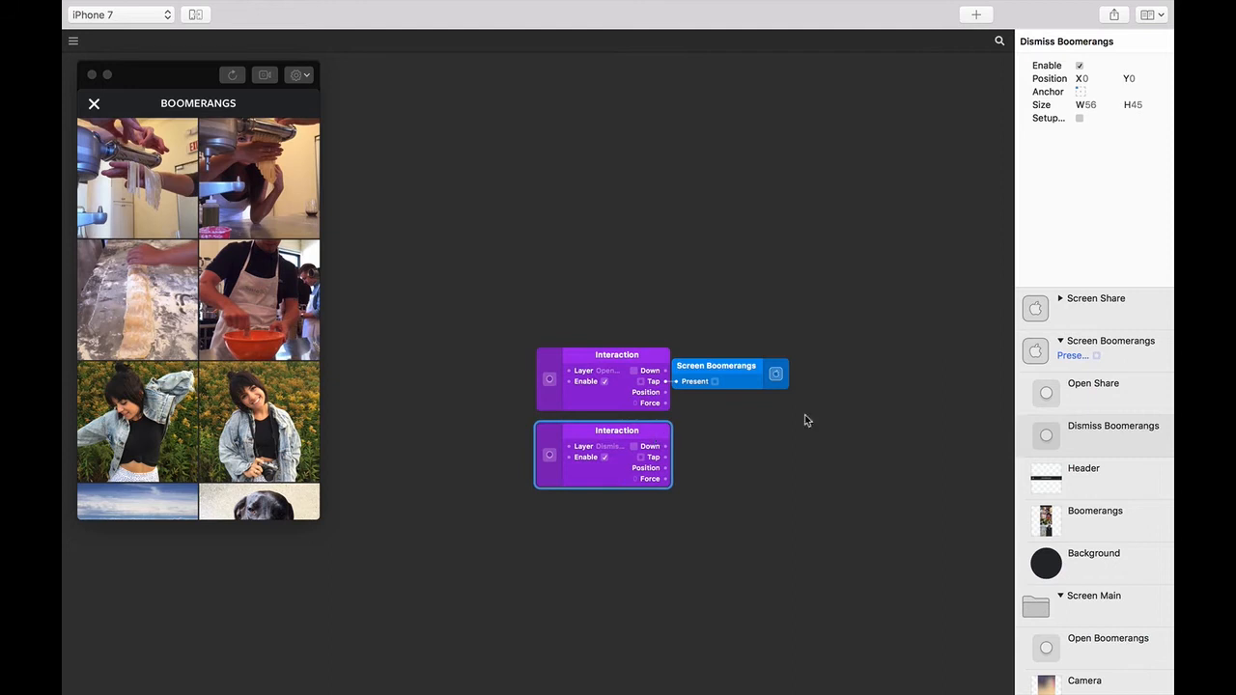
- Wire the Dismiss Boomerangs Tap output to Screen Boomerangs' Dismiss input
click(1102, 345)
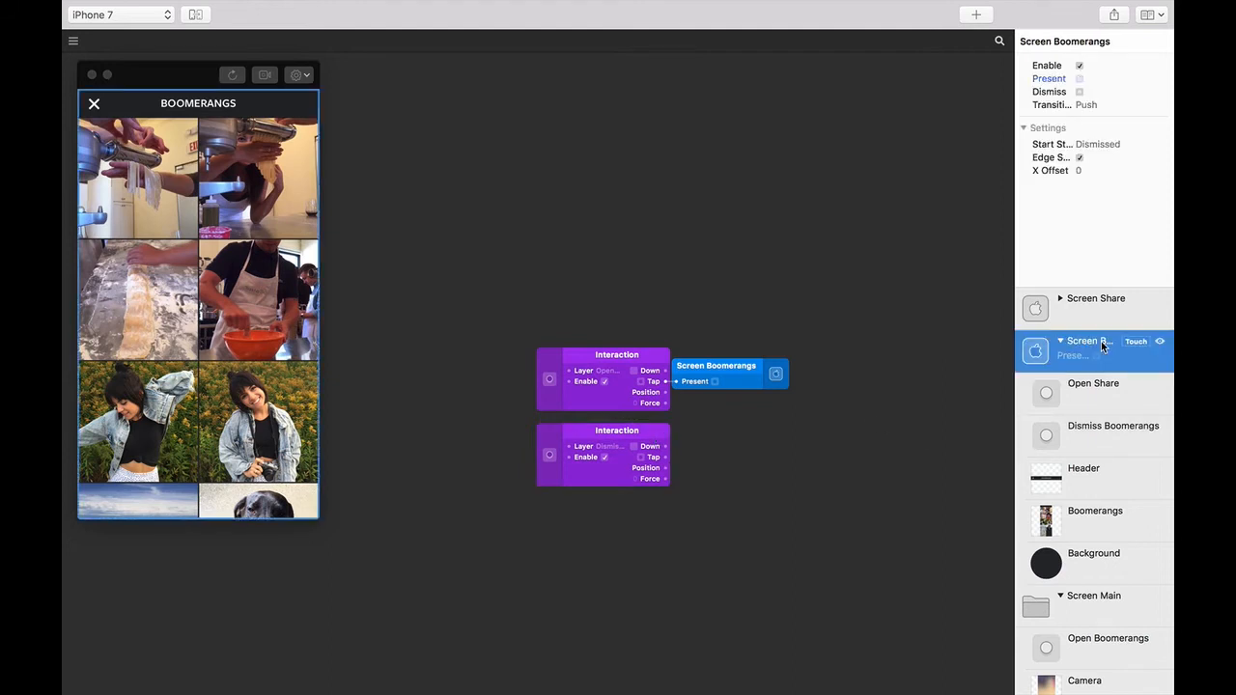
click(665, 459)
drag(666, 459, 1058, 96)
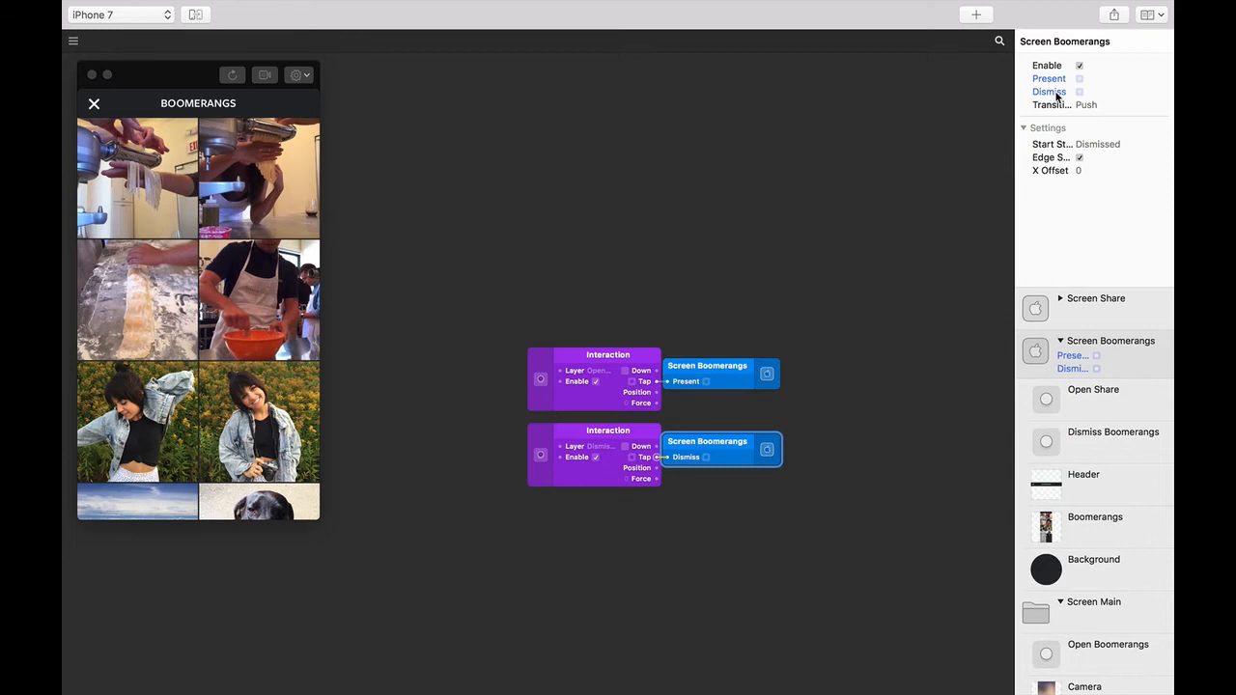
- Repeatedly open the Boomerangs grid from the thumbnail and close it with the X in the preview
click(100, 108)
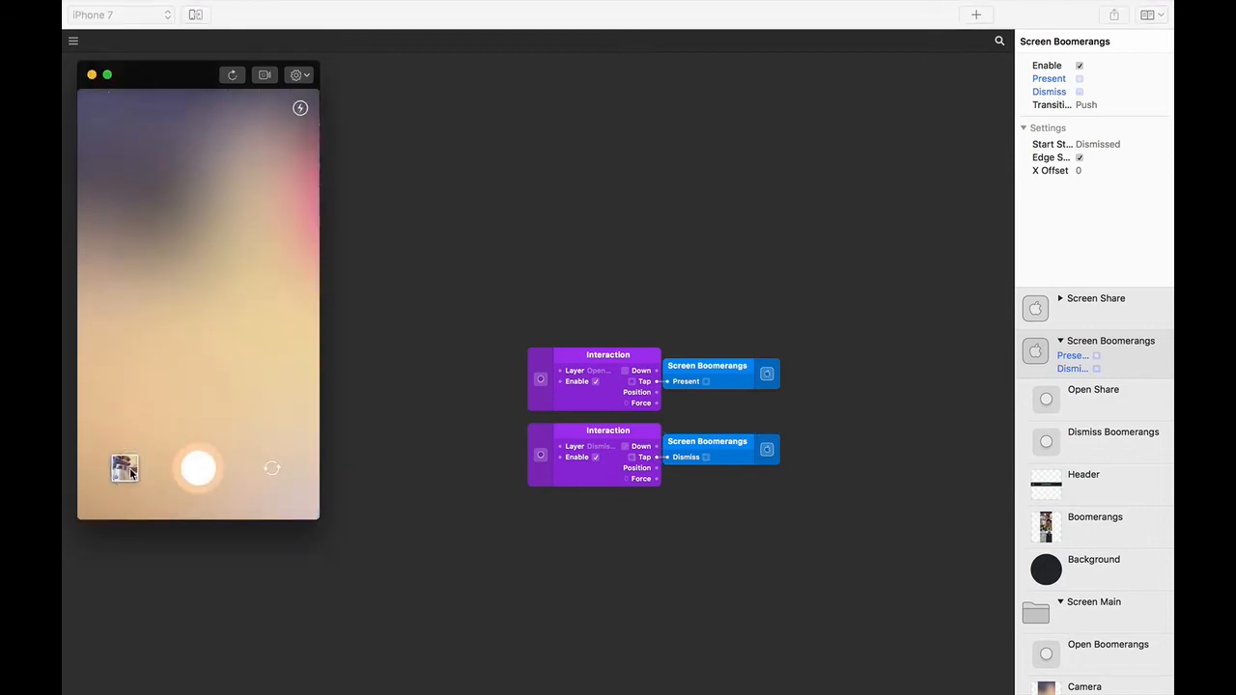
click(132, 474)
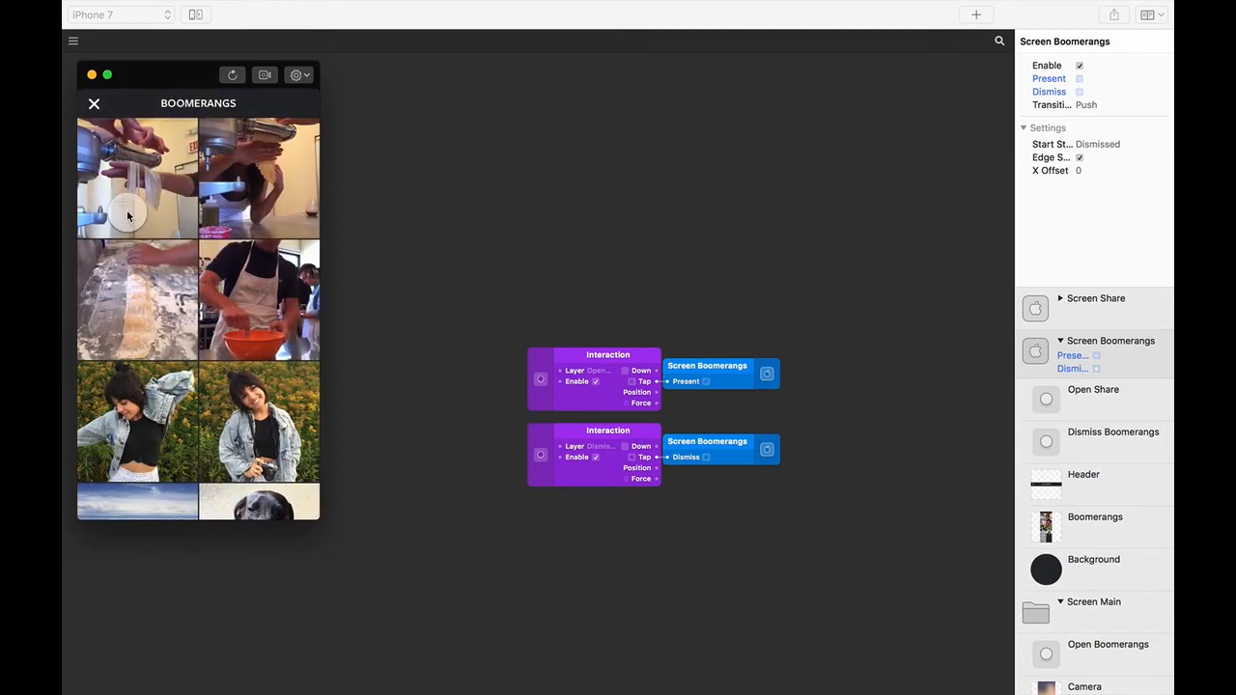
click(99, 108)
click(126, 470)
click(94, 104)
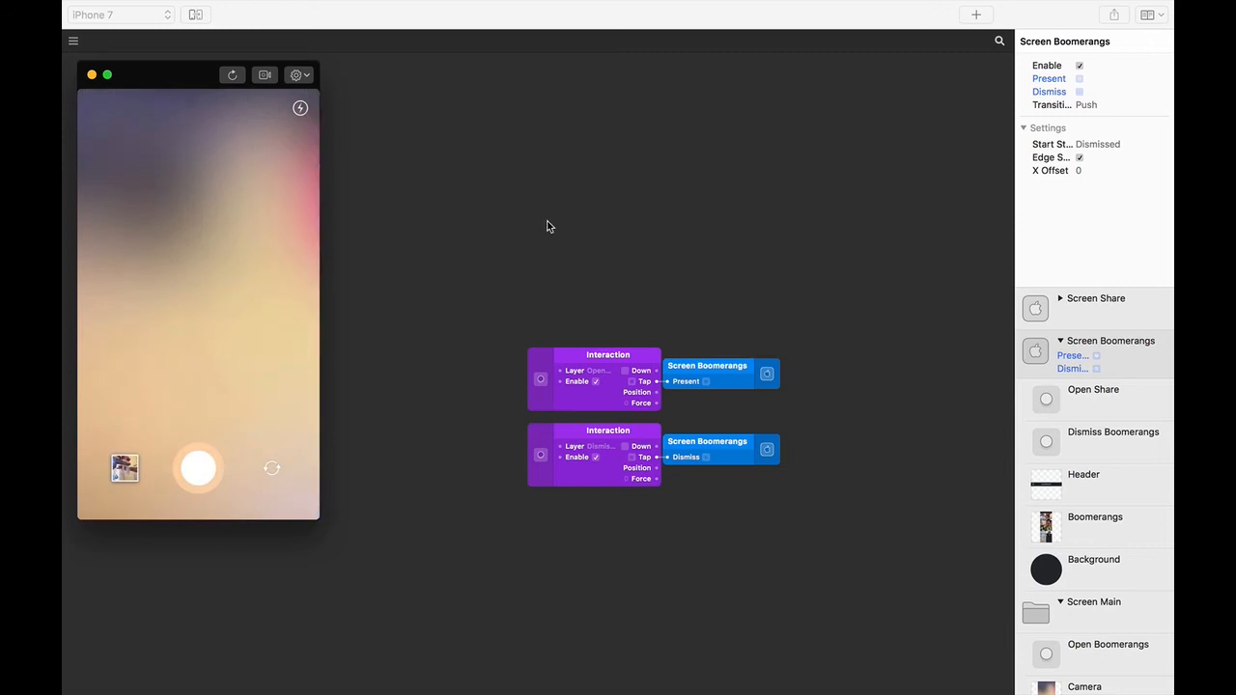
click(547, 226)
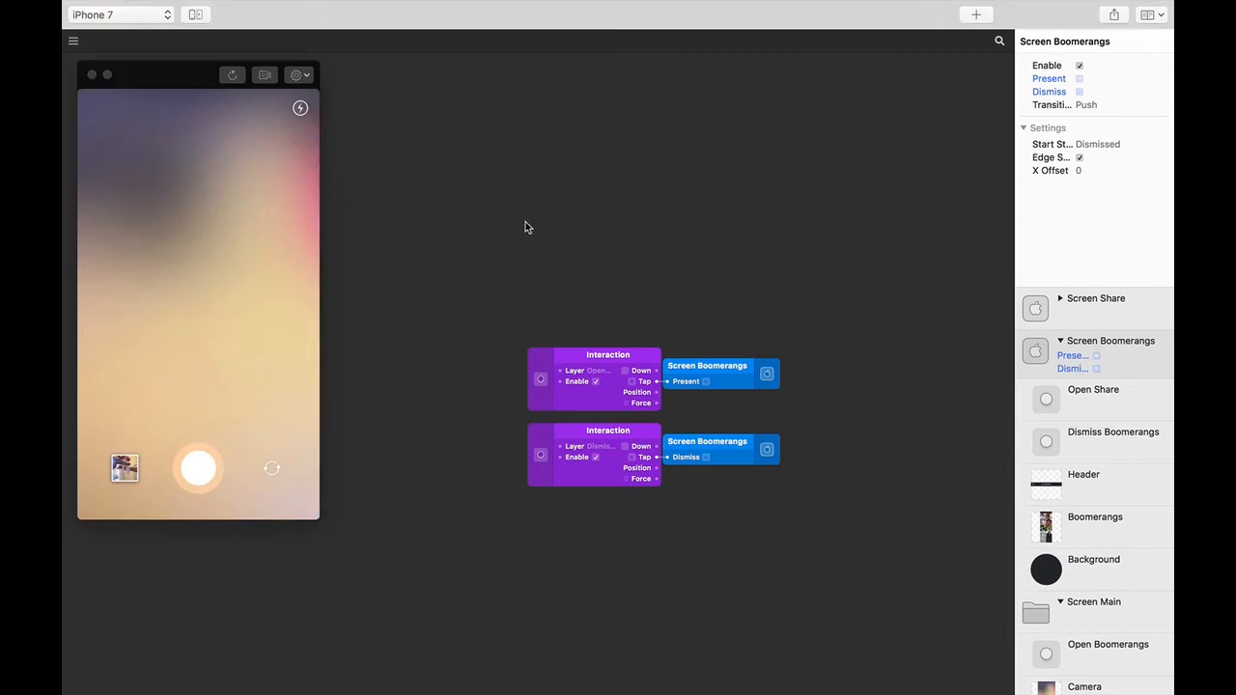
click(125, 470)
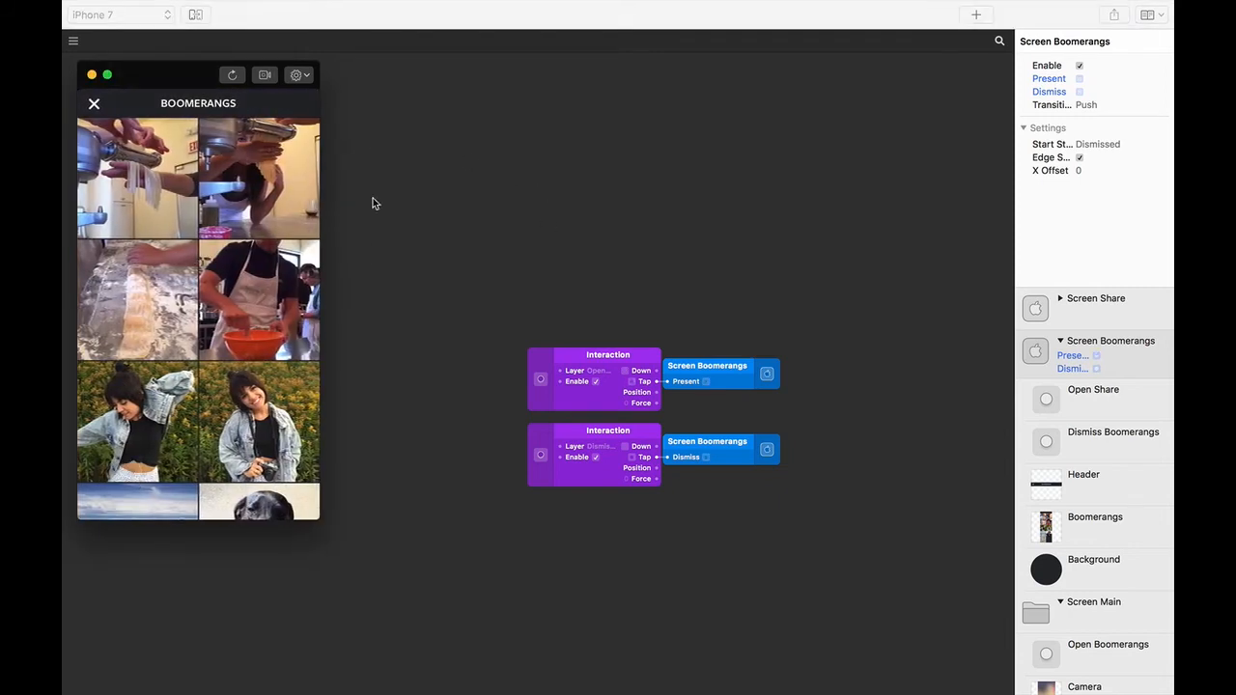
click(96, 108)
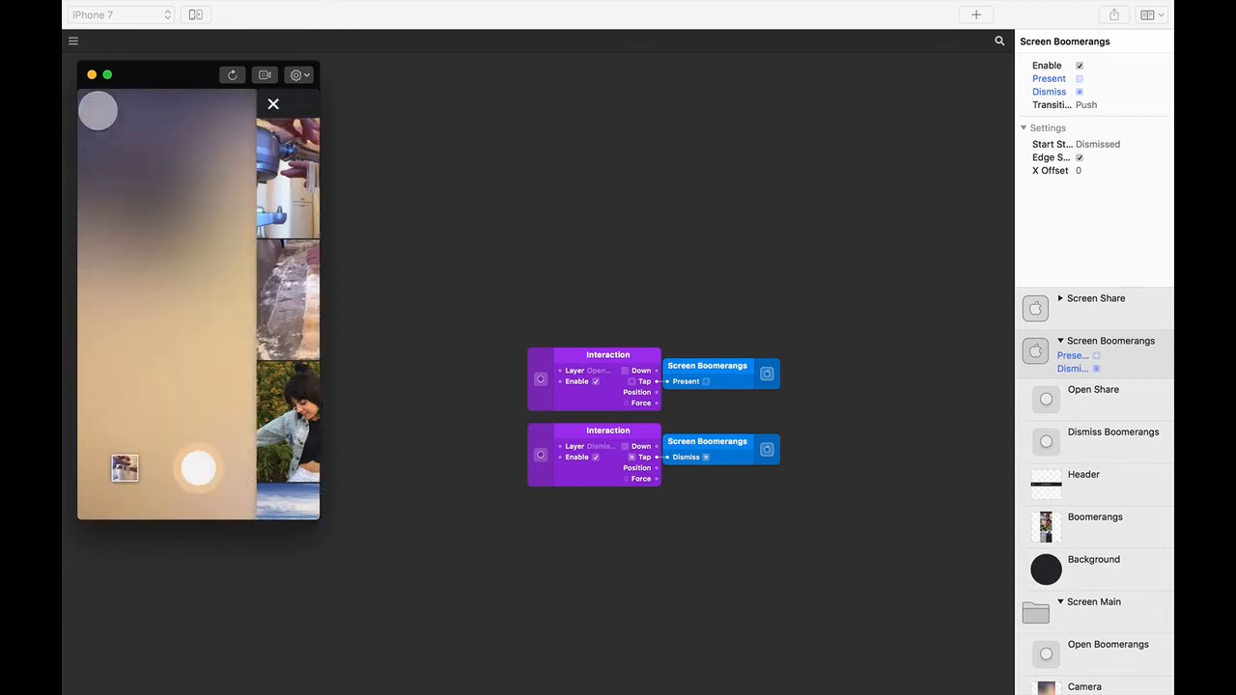
click(123, 470)
click(94, 104)
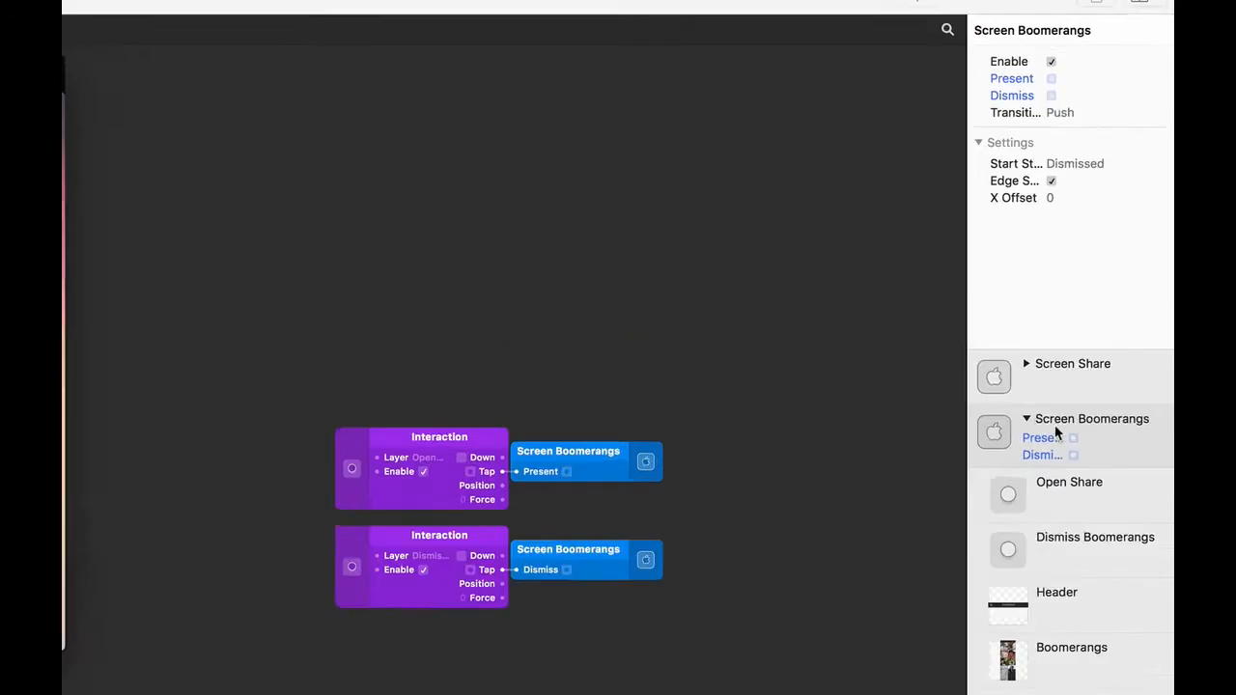
- Set Screen Boomerangs' Transition to Modal and test presenting and dismissing the grid
click(1097, 342)
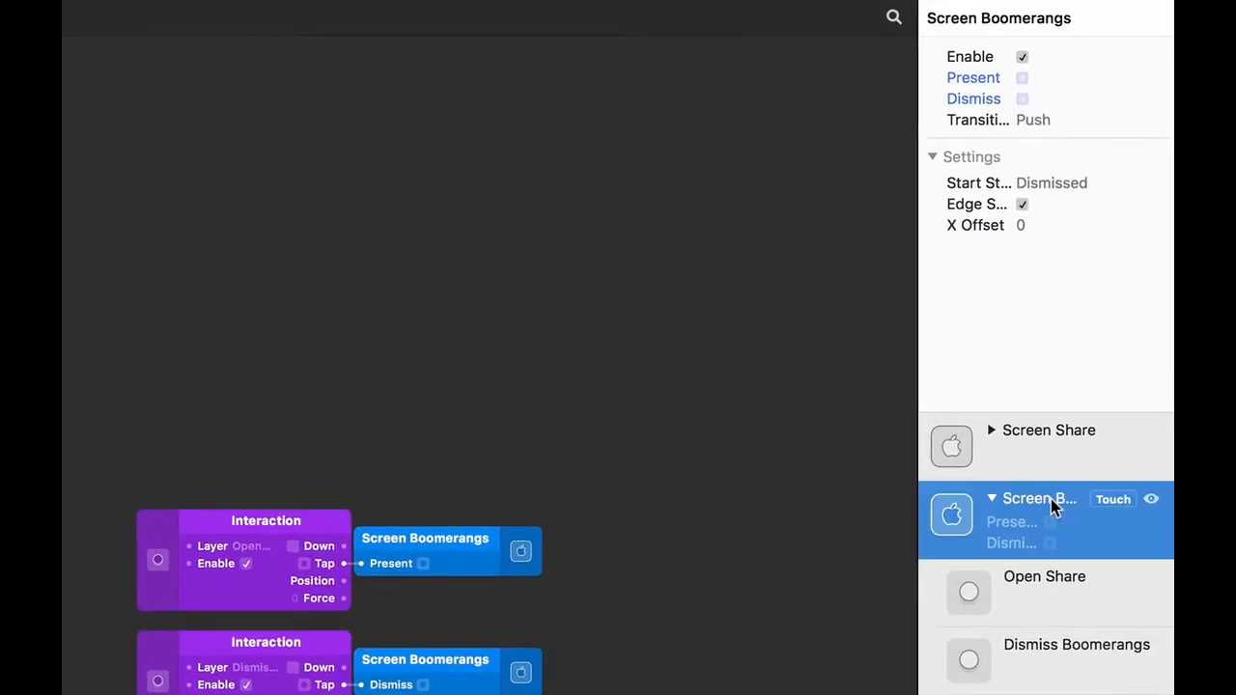
click(1046, 120)
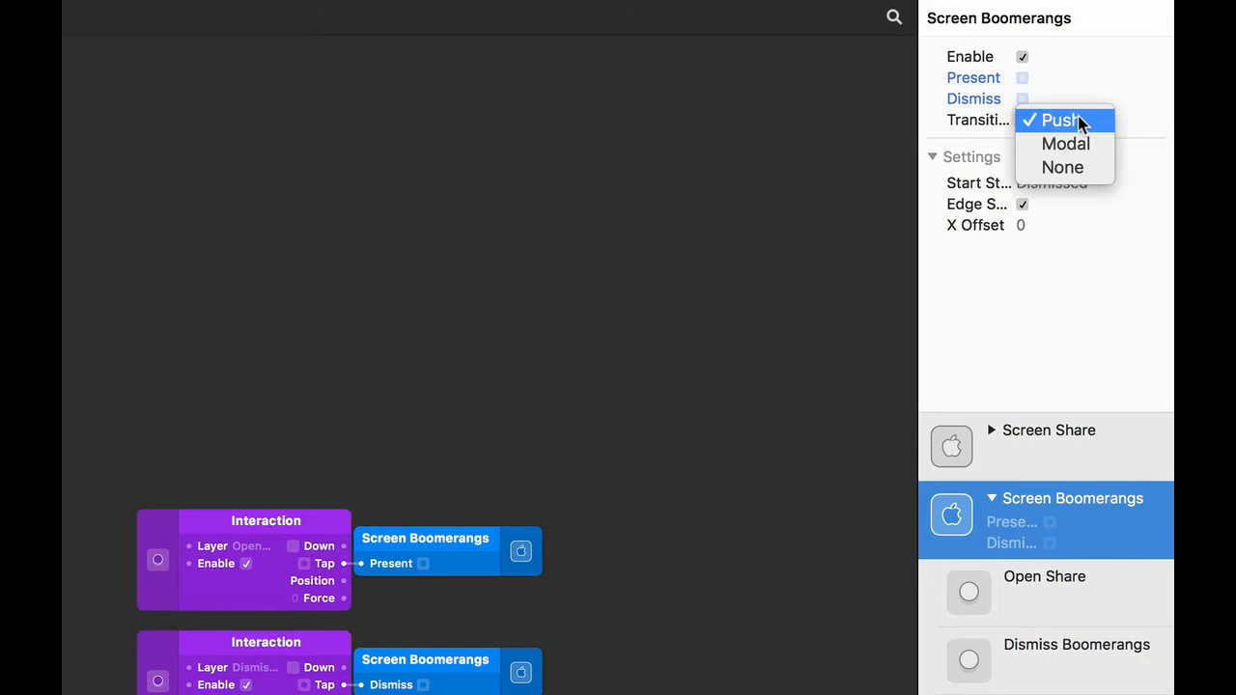
click(1081, 142)
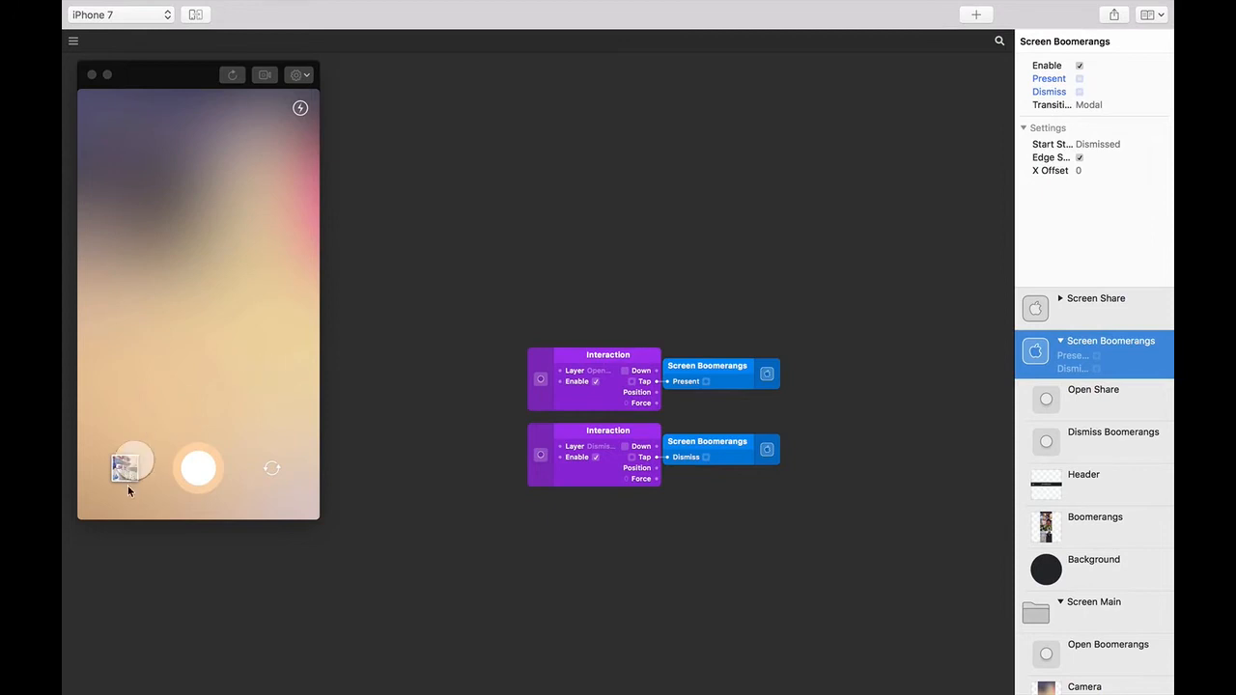
click(128, 483)
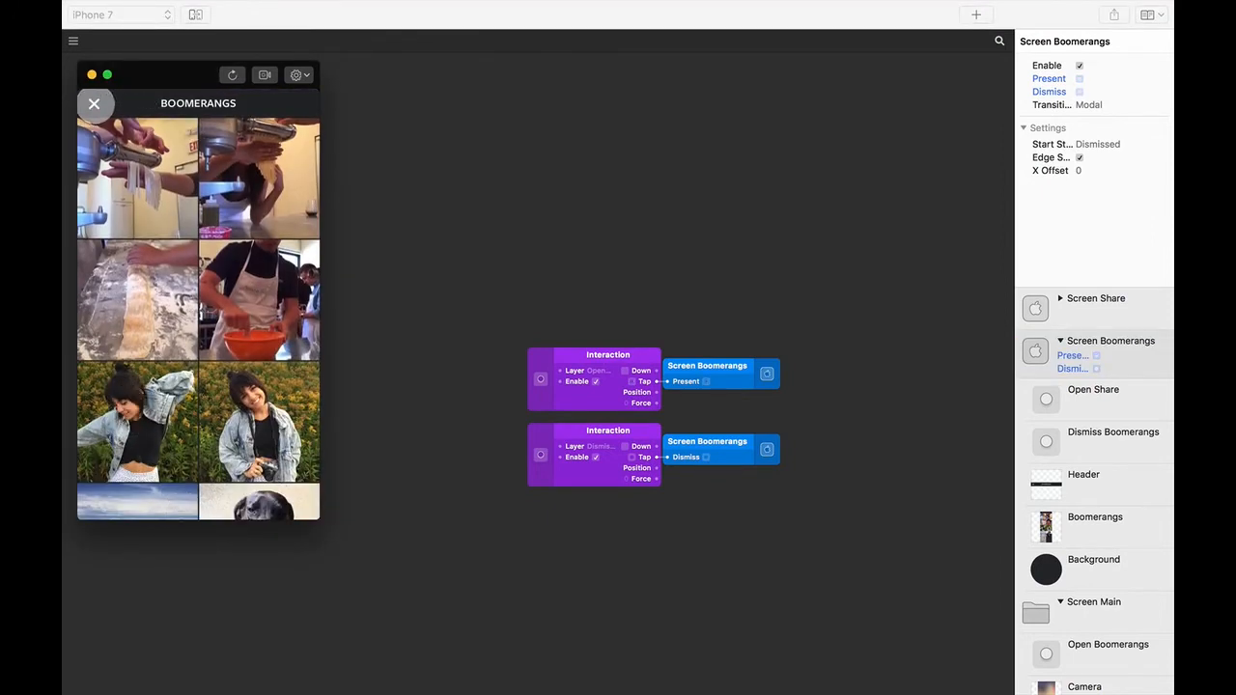
click(94, 104)
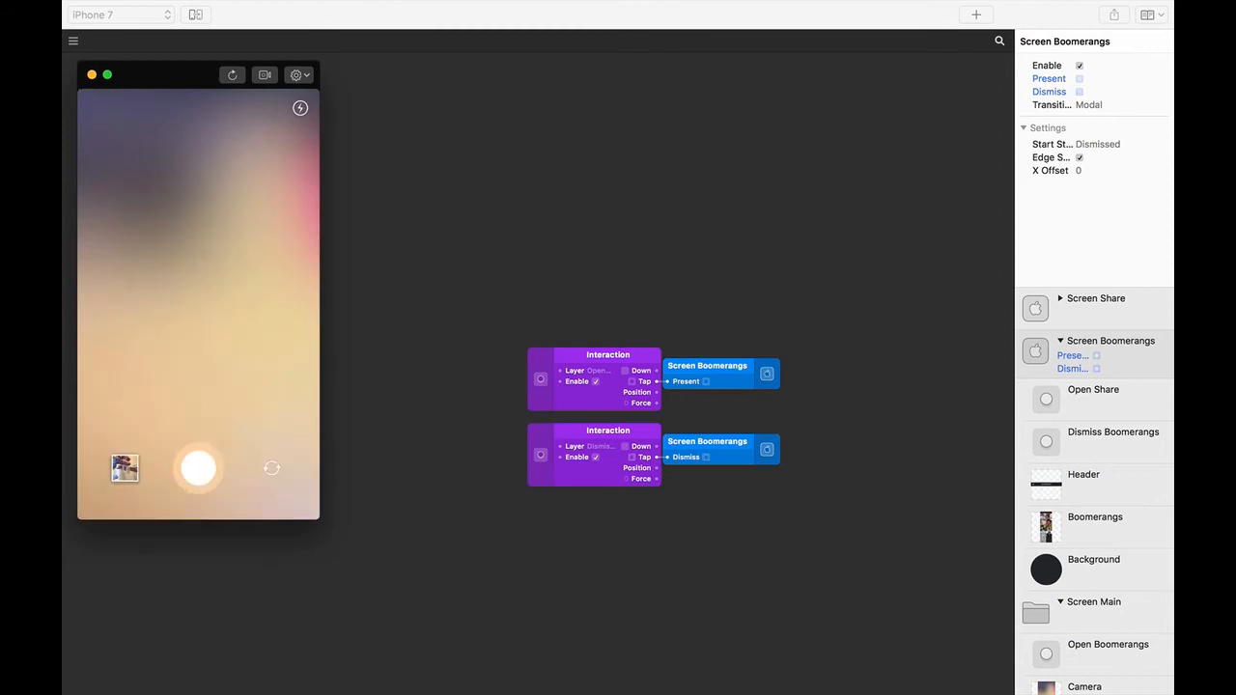
click(126, 468)
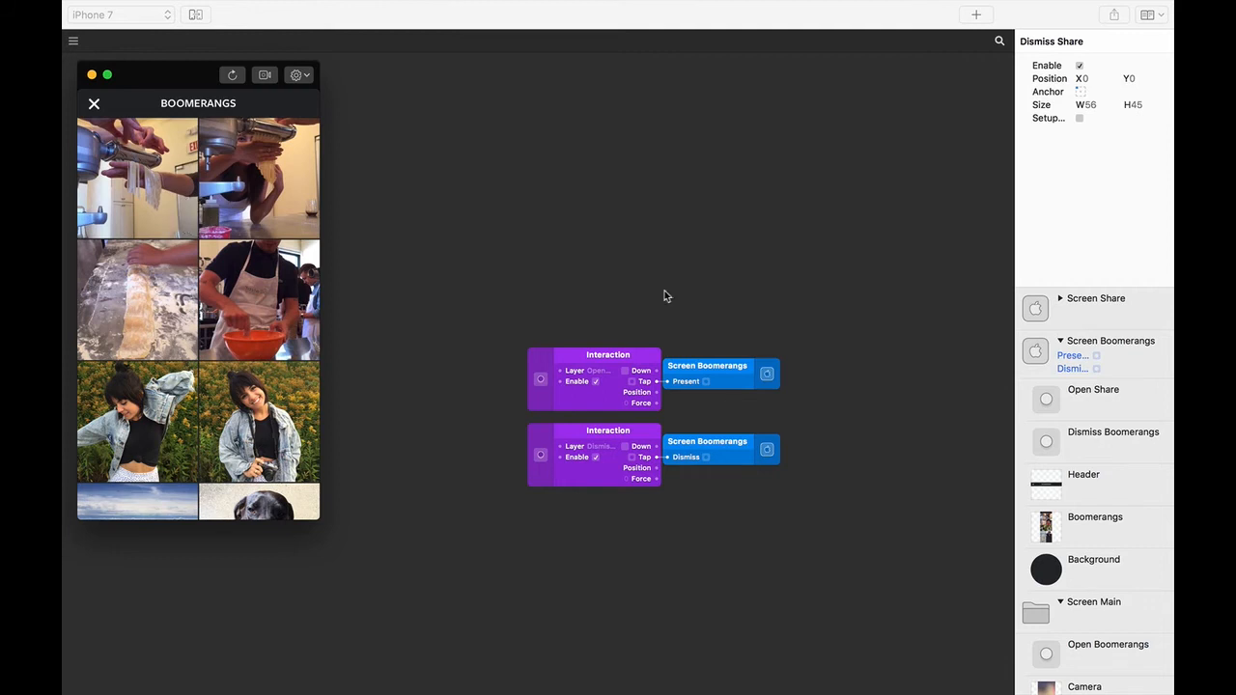
- Add a Tap interaction for the Open Share layer and place its patch below the others
click(1101, 410)
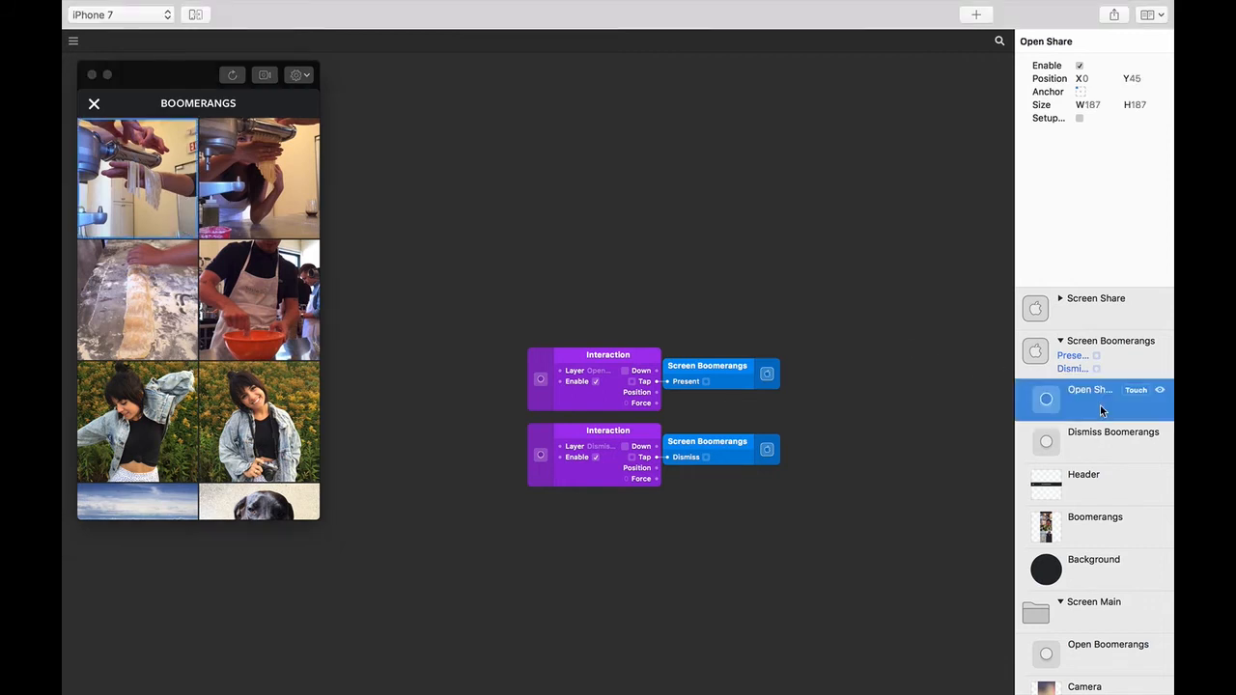
click(1081, 118)
click(1135, 392)
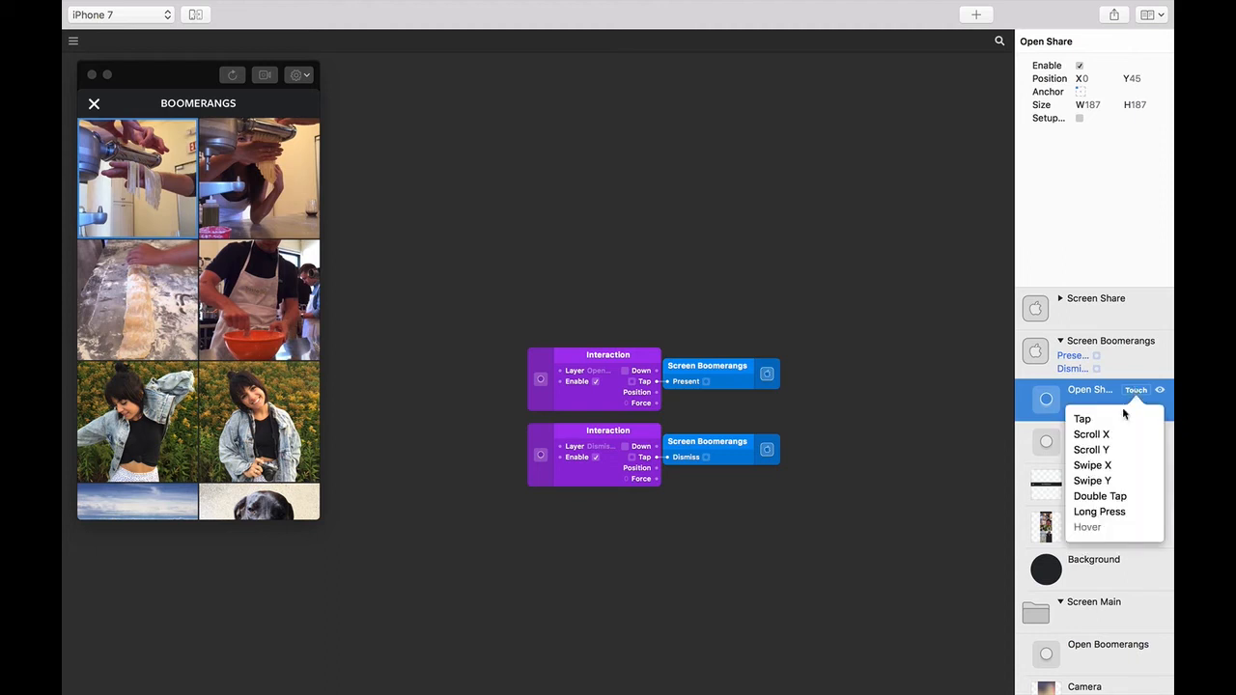
click(1120, 421)
drag(643, 361, 634, 542)
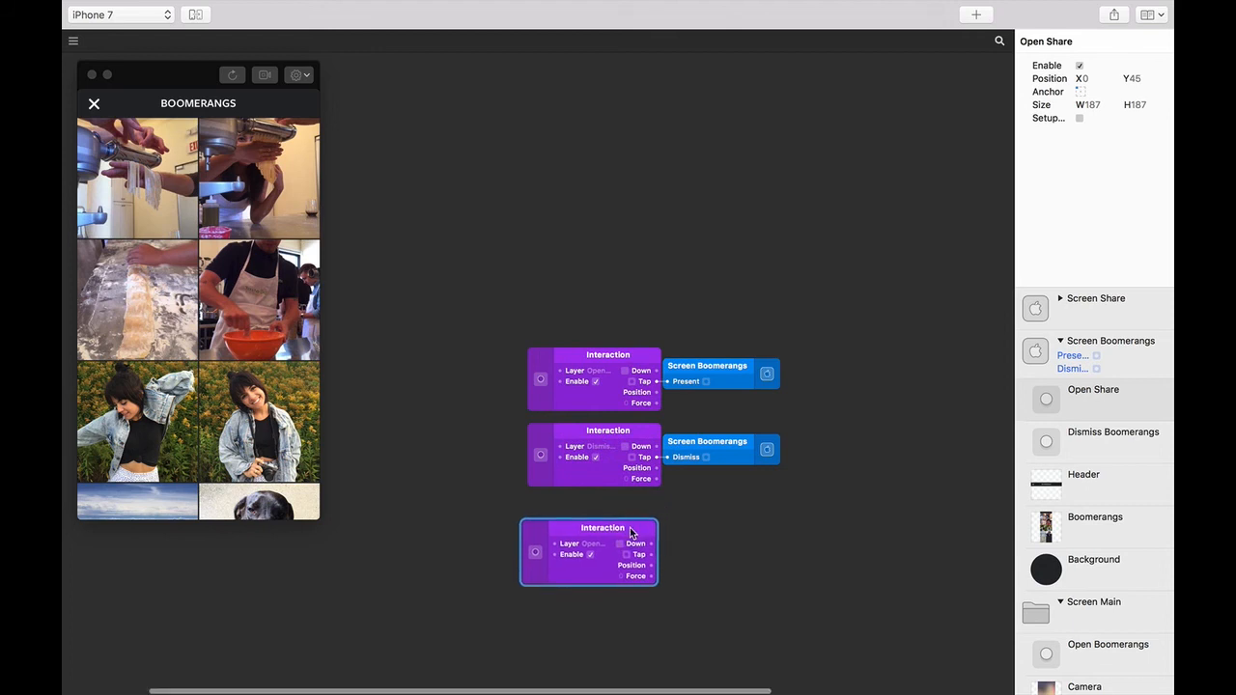
- Wire the Open Share Tap output to Screen Share's Present, then tap a grid Boomerang to test
drag(794, 499, 592, 436)
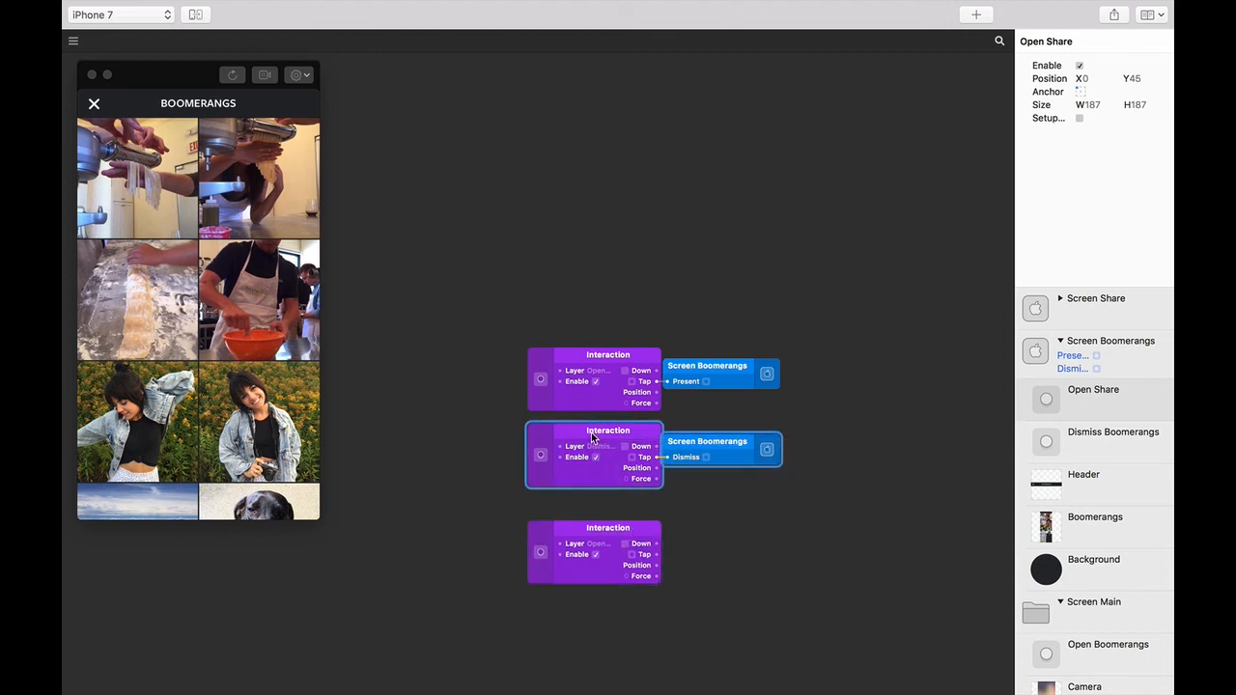
scroll(712, 513, down, 5)
scroll(712, 512, right, 2)
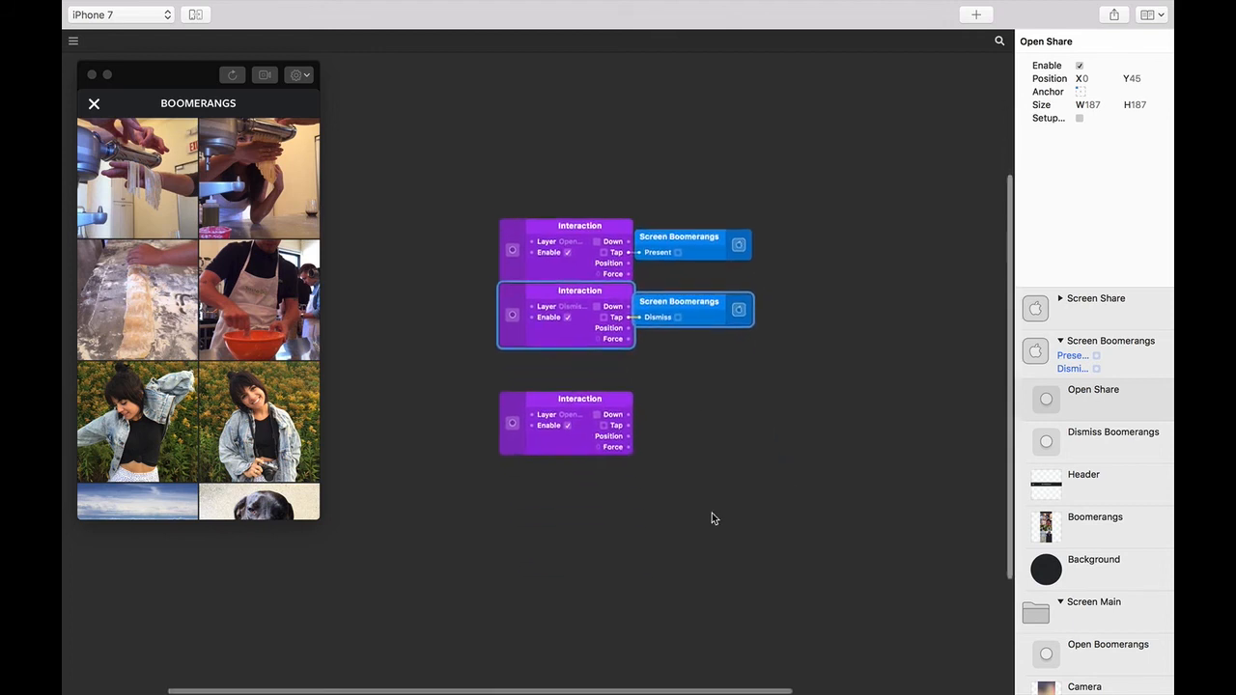
click(662, 391)
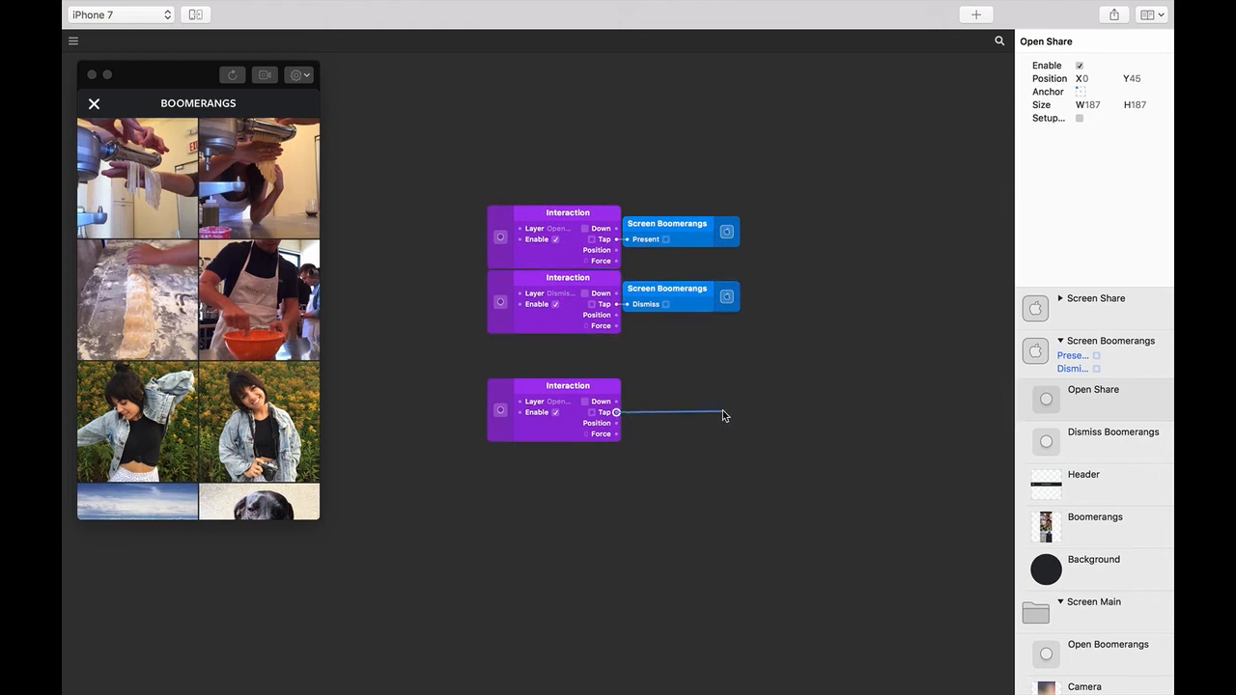
drag(725, 415, 1060, 325)
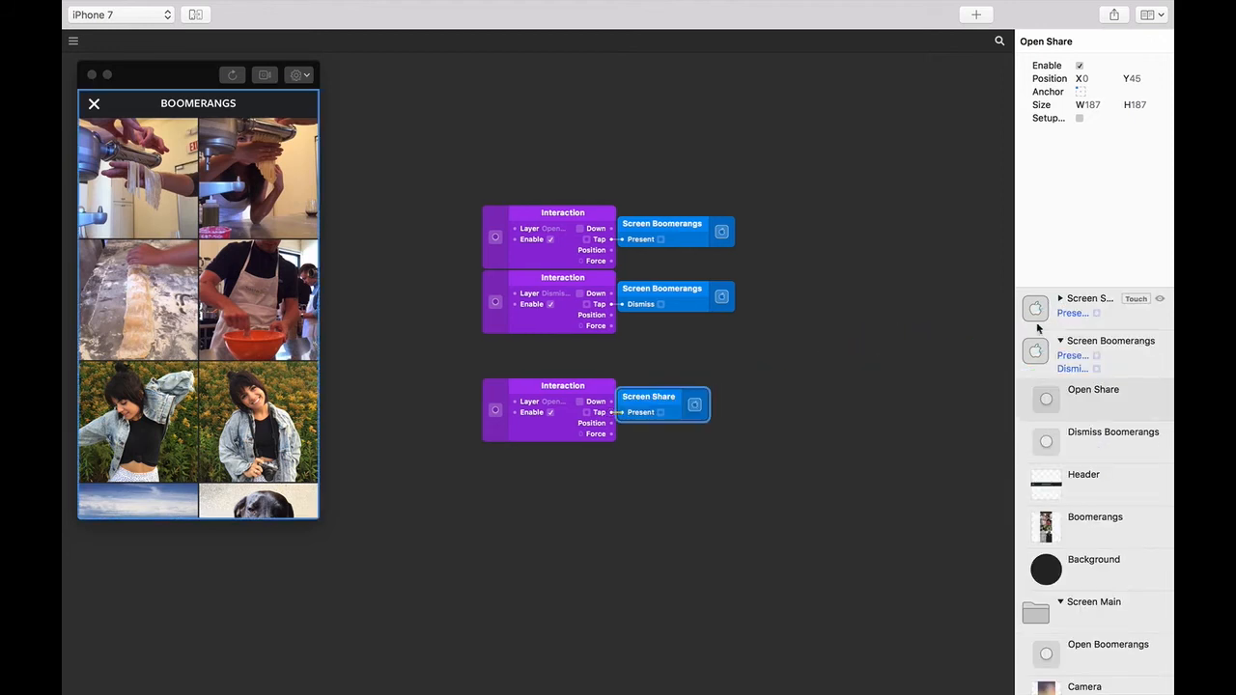
click(159, 183)
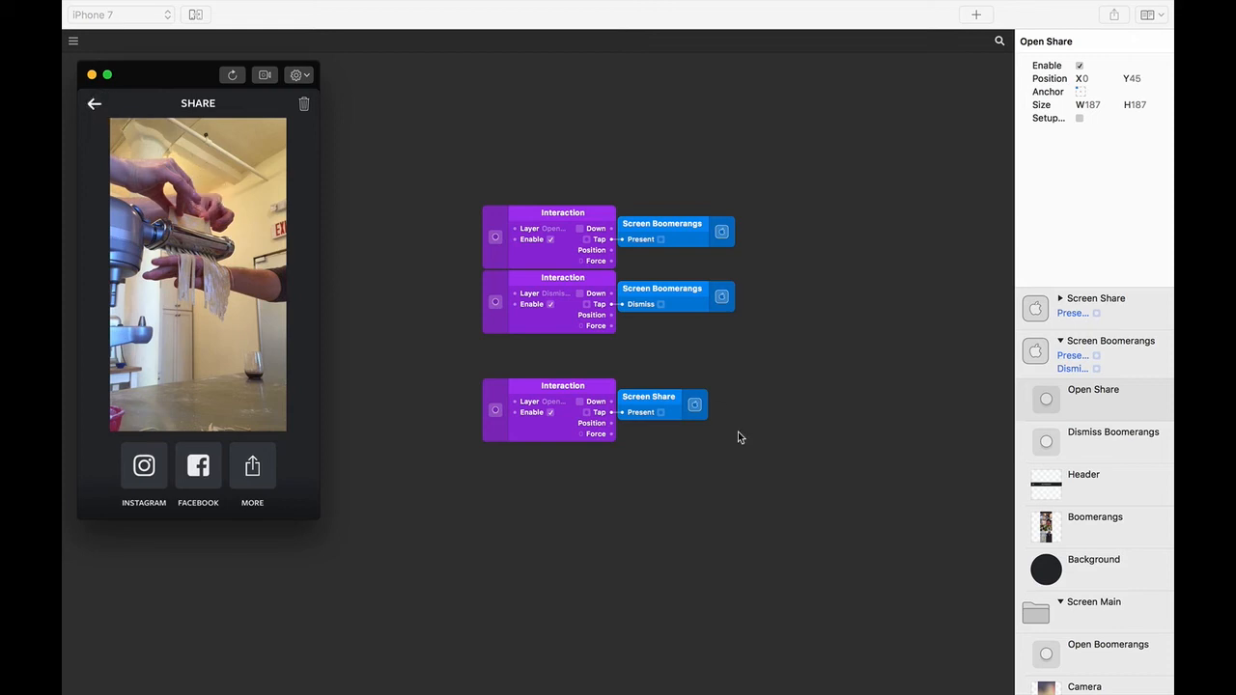
- Collapse Screen Boomerangs, expand Screen Share, and select the Dismiss Share layer
click(1059, 342)
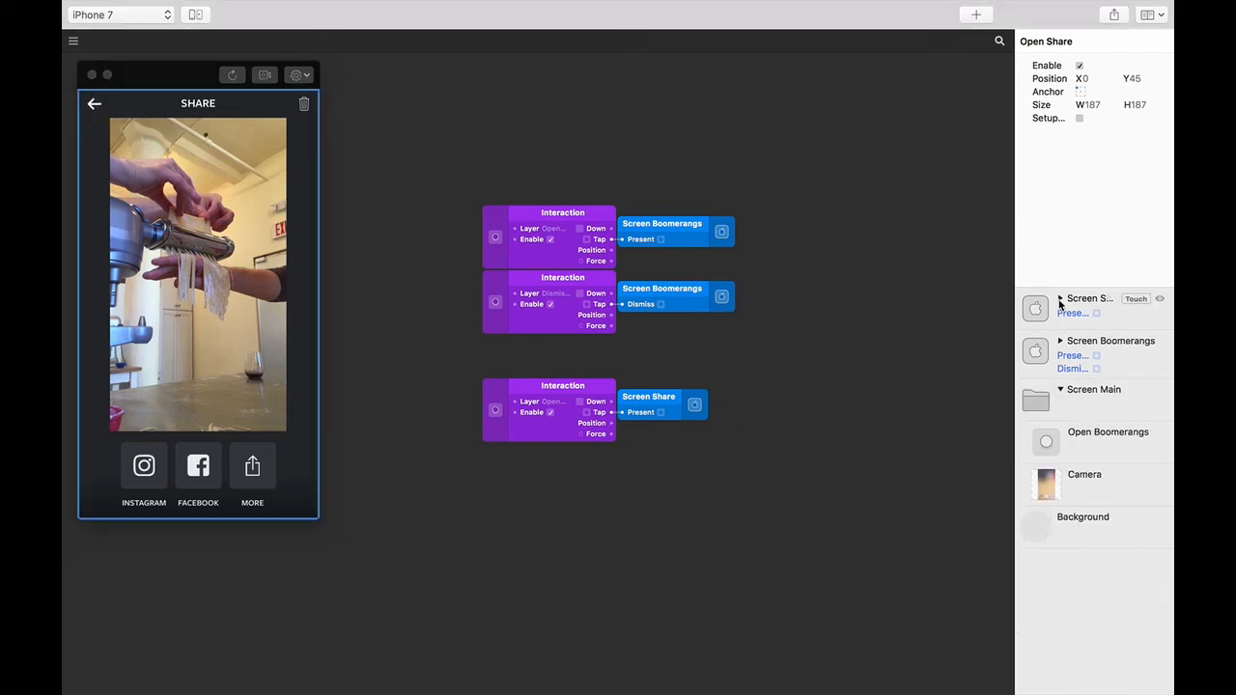
click(1059, 300)
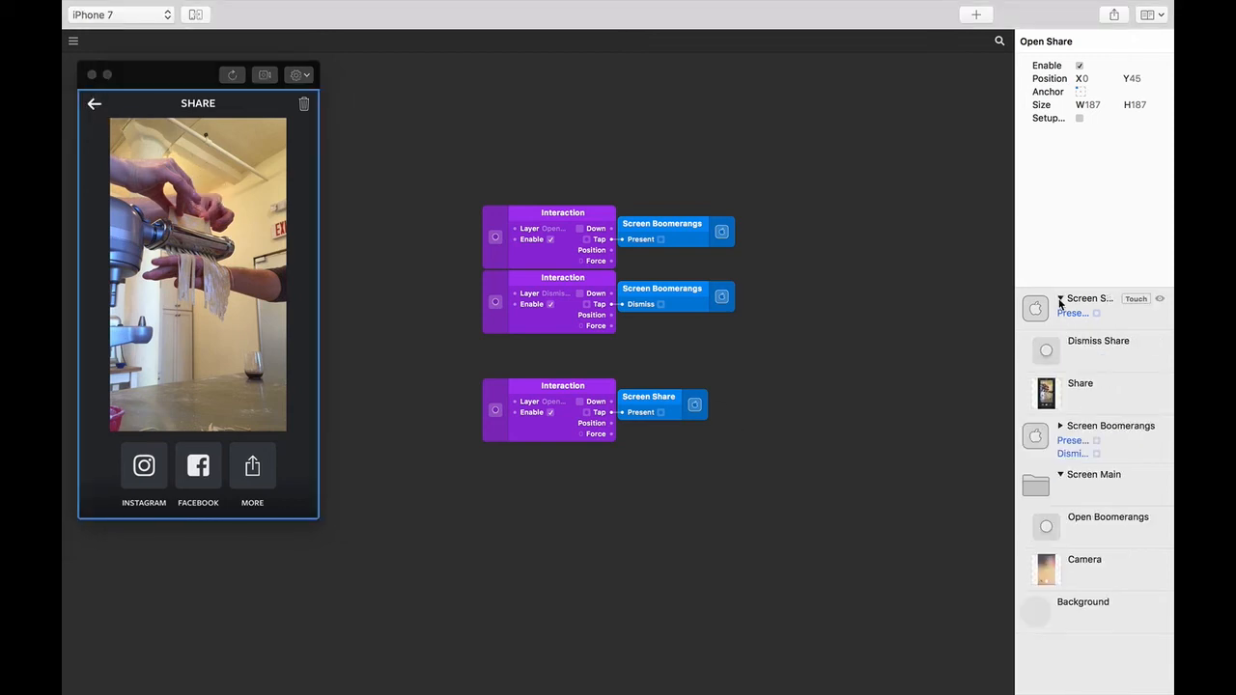
click(1081, 355)
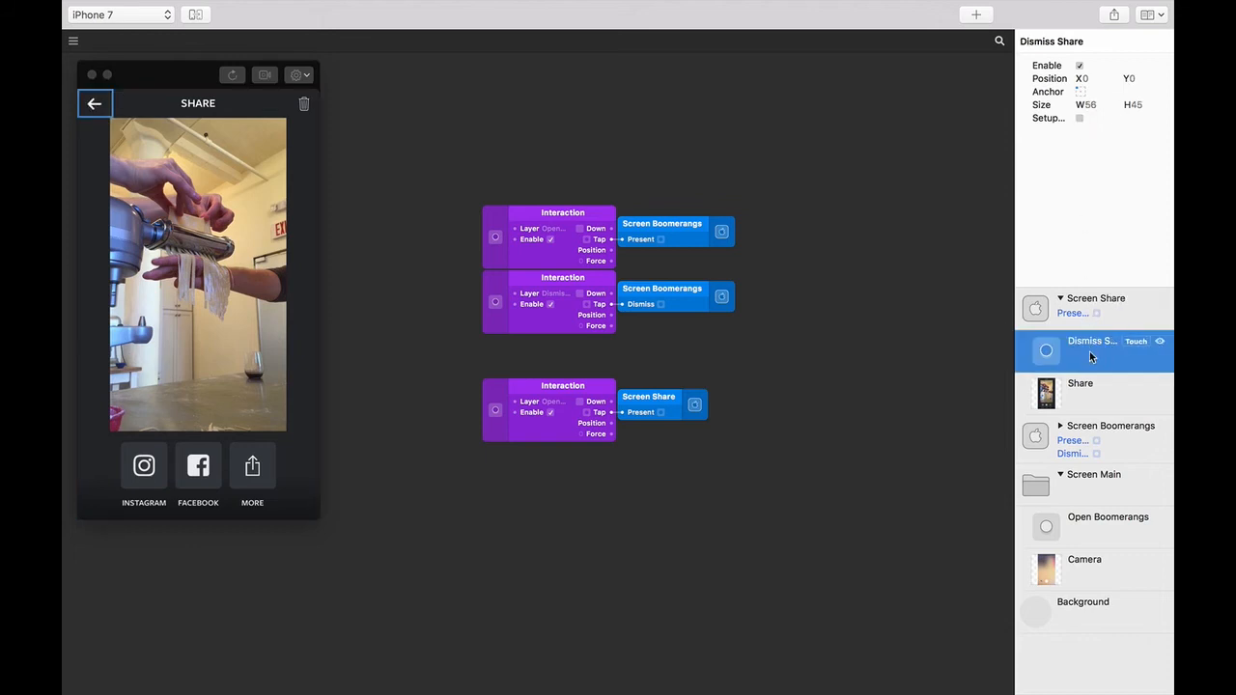
- Add a Tap interaction for Dismiss Share and wire it to Screen Share's Dismiss input
click(1135, 341)
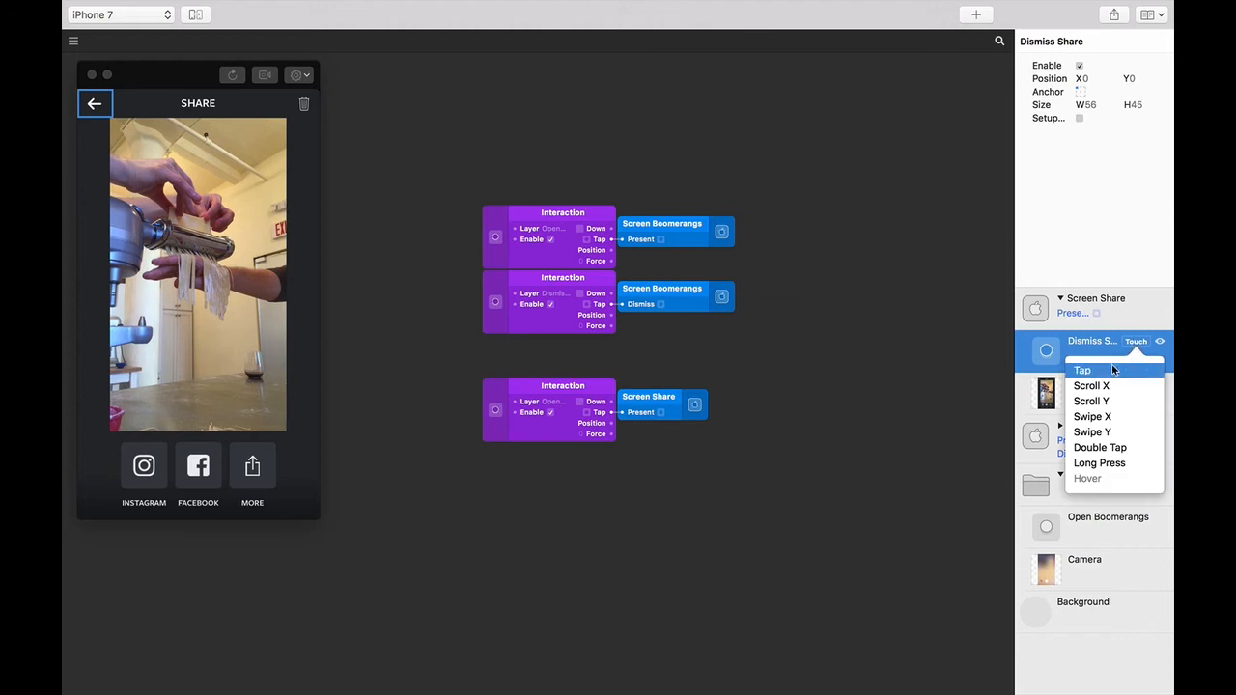
click(1106, 370)
drag(653, 392, 587, 474)
click(1081, 301)
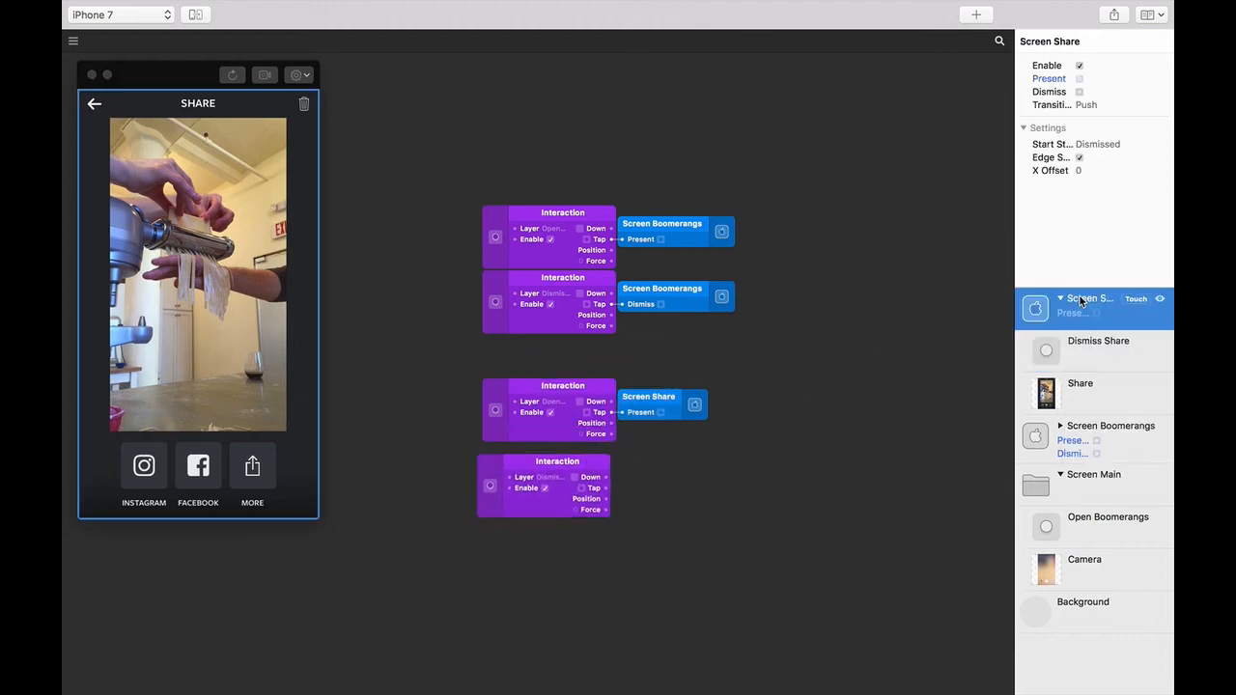
drag(604, 489, 1062, 94)
click(850, 432)
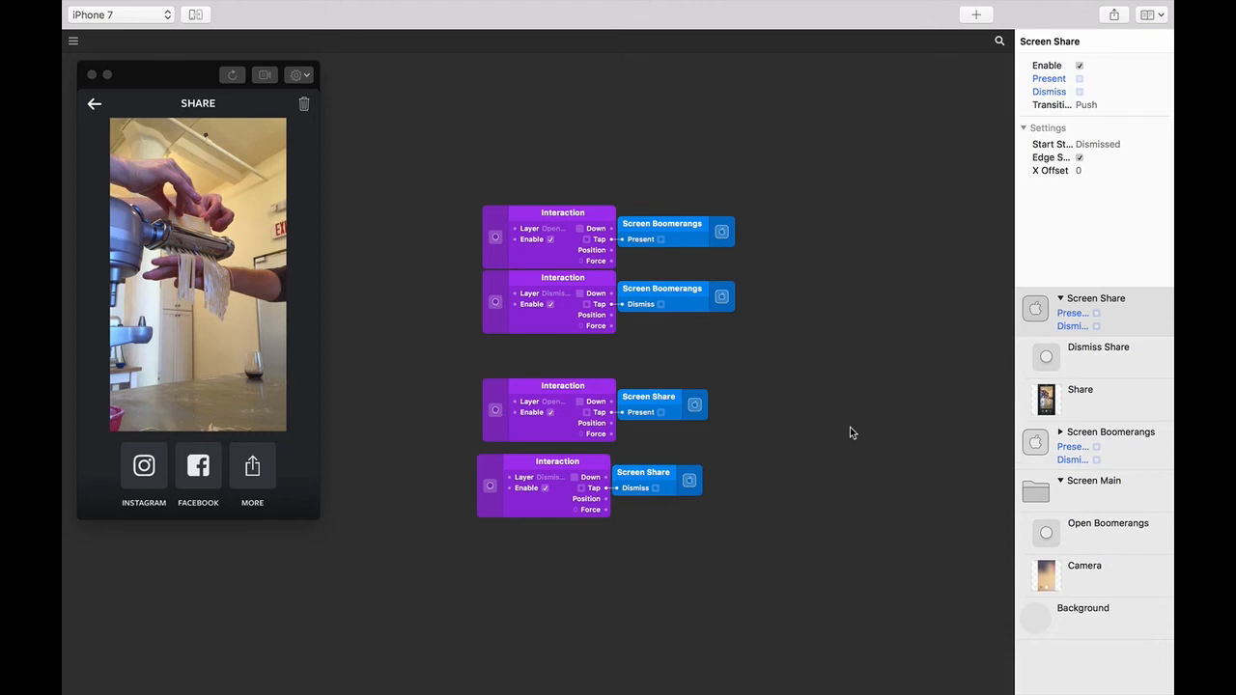
- Test the preview flow: camera to Boomerangs grid to Share screen and back
click(94, 103)
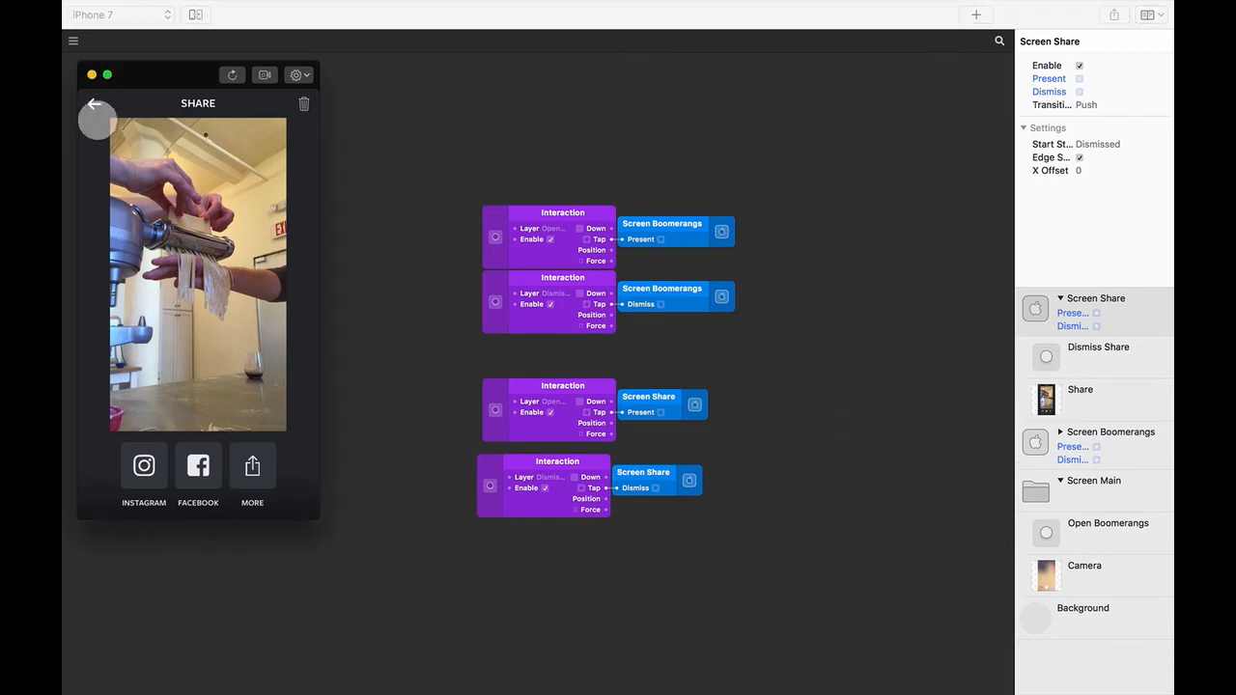
click(94, 103)
click(116, 466)
click(110, 183)
click(94, 103)
click(94, 105)
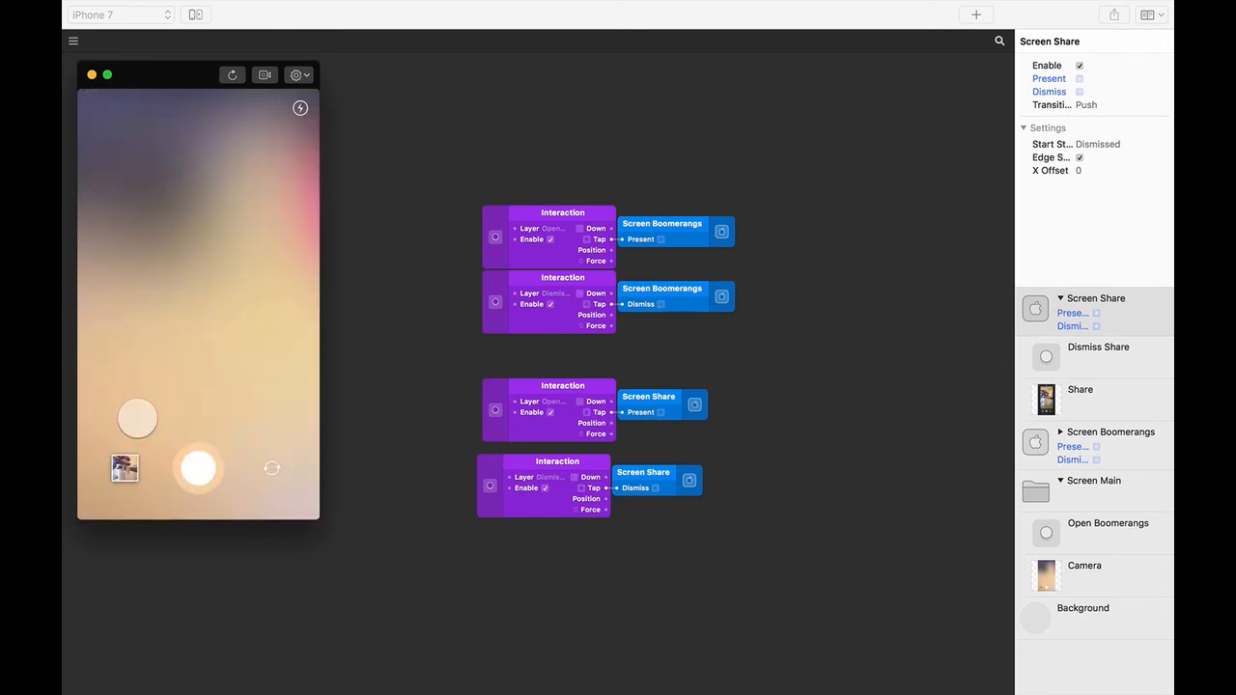
click(124, 468)
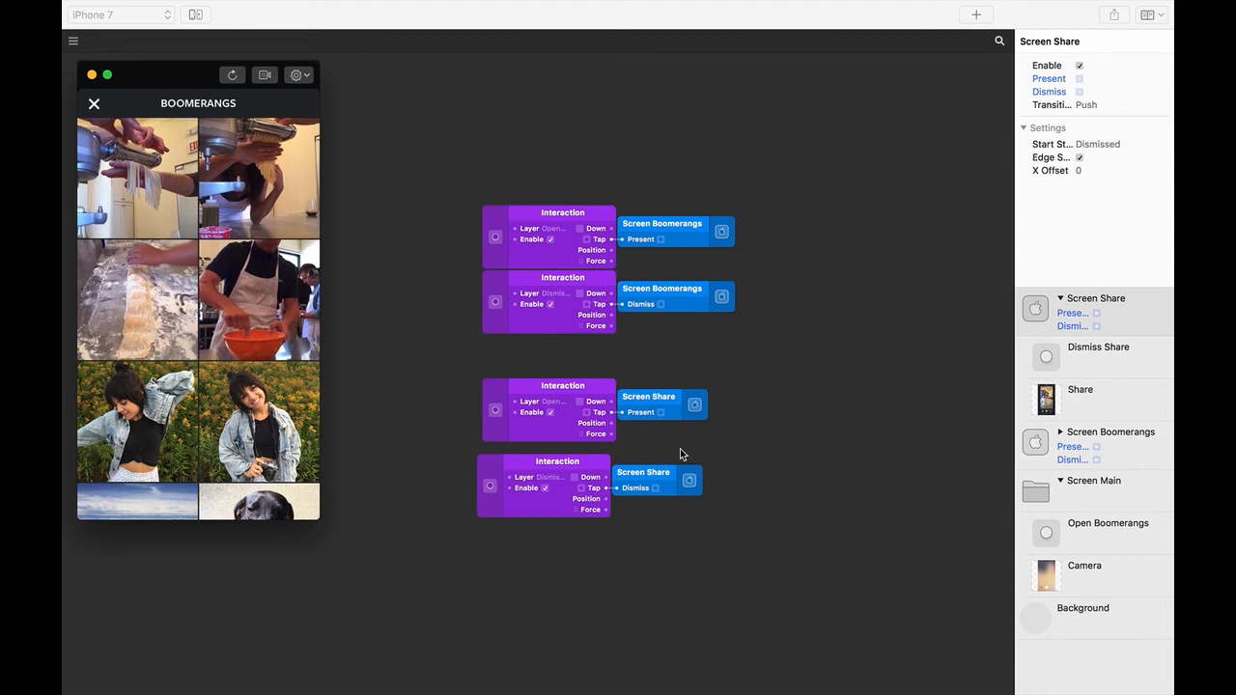
- Add a Touch > Scroll Y gesture to the Boomerangs layer and move its Scroll and Position Y patches up-right
click(1060, 300)
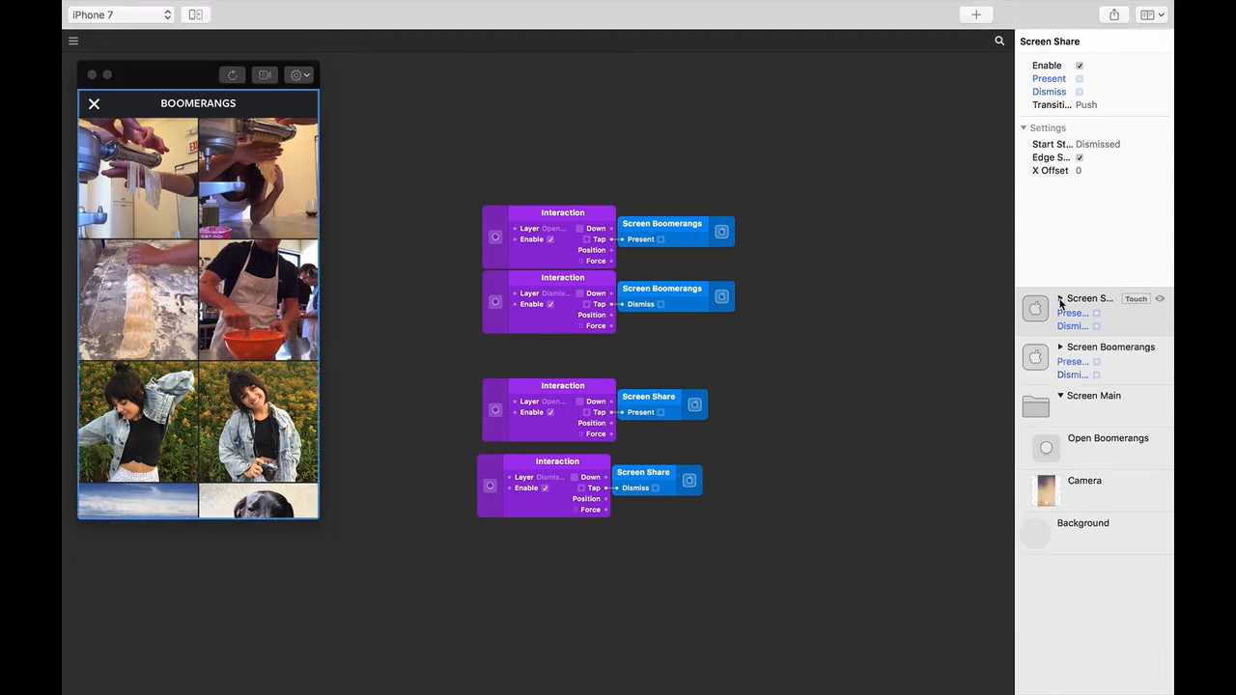
click(1061, 347)
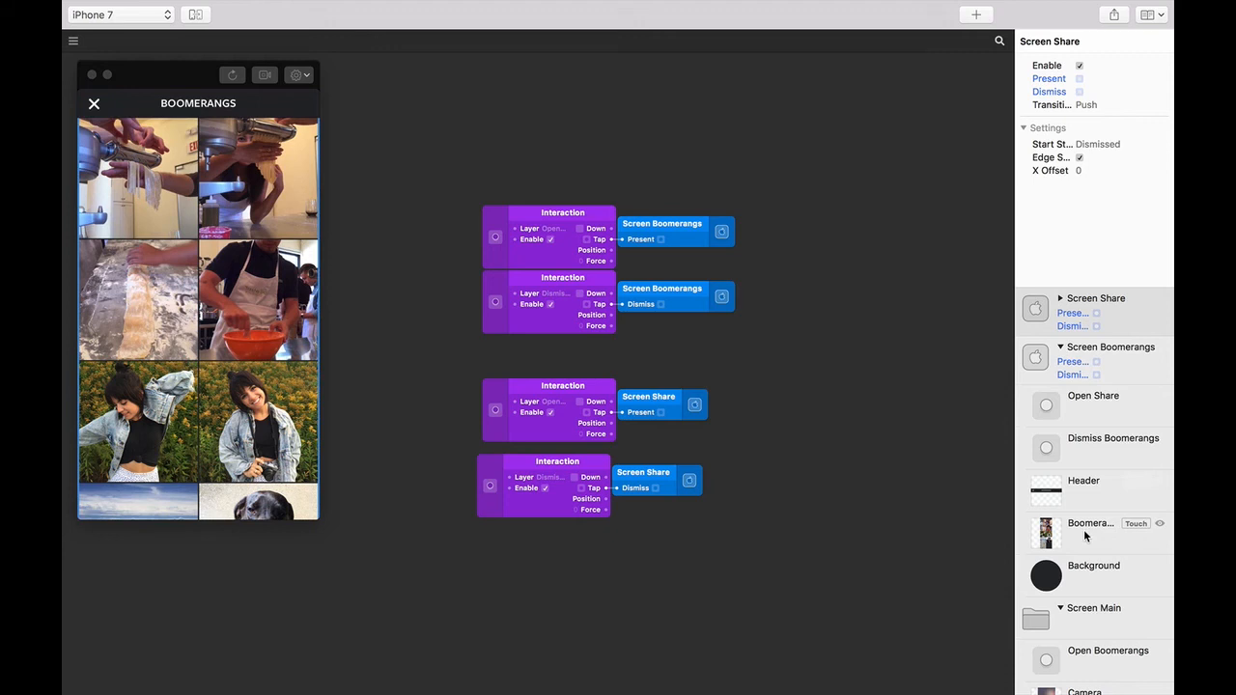
click(1135, 523)
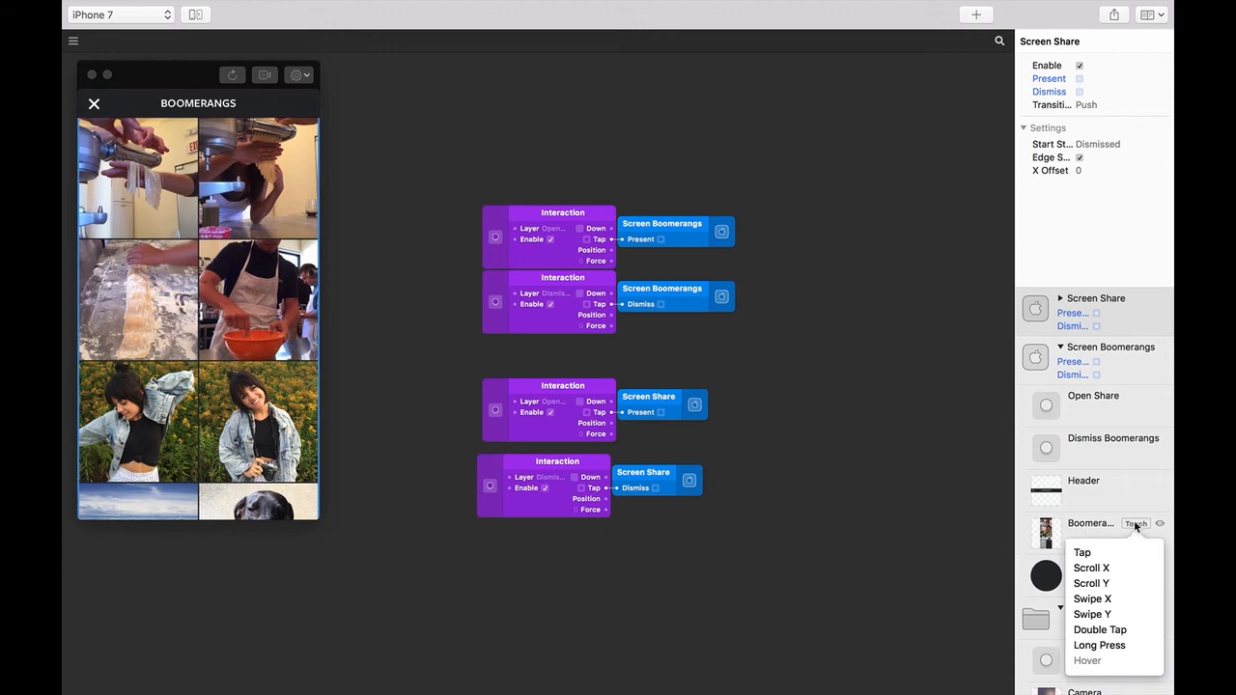
click(1094, 585)
drag(656, 361, 882, 221)
- Scroll the grid in the preview, then cycle between the camera, Boomerangs and Share screens
drag(207, 210, 213, 365)
drag(216, 367, 199, 473)
click(95, 114)
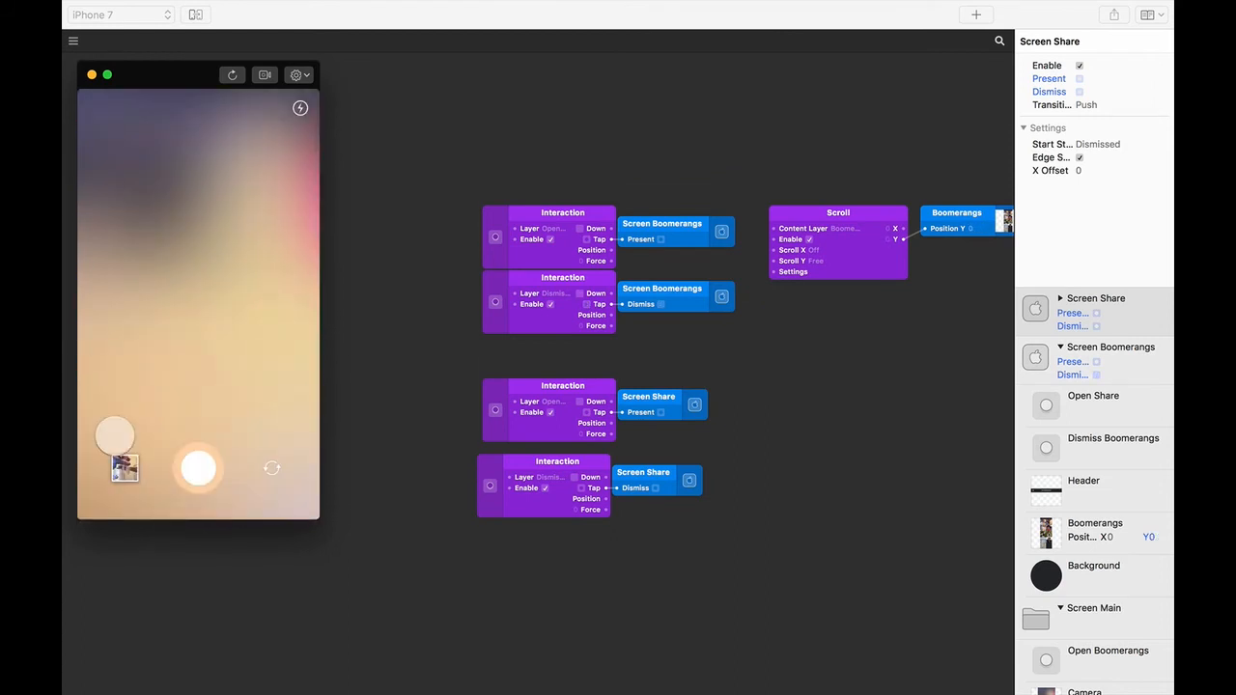
click(122, 454)
click(129, 196)
click(98, 105)
- Scroll the grid again and retest opening Share from a grid photo and going back
drag(178, 458, 183, 247)
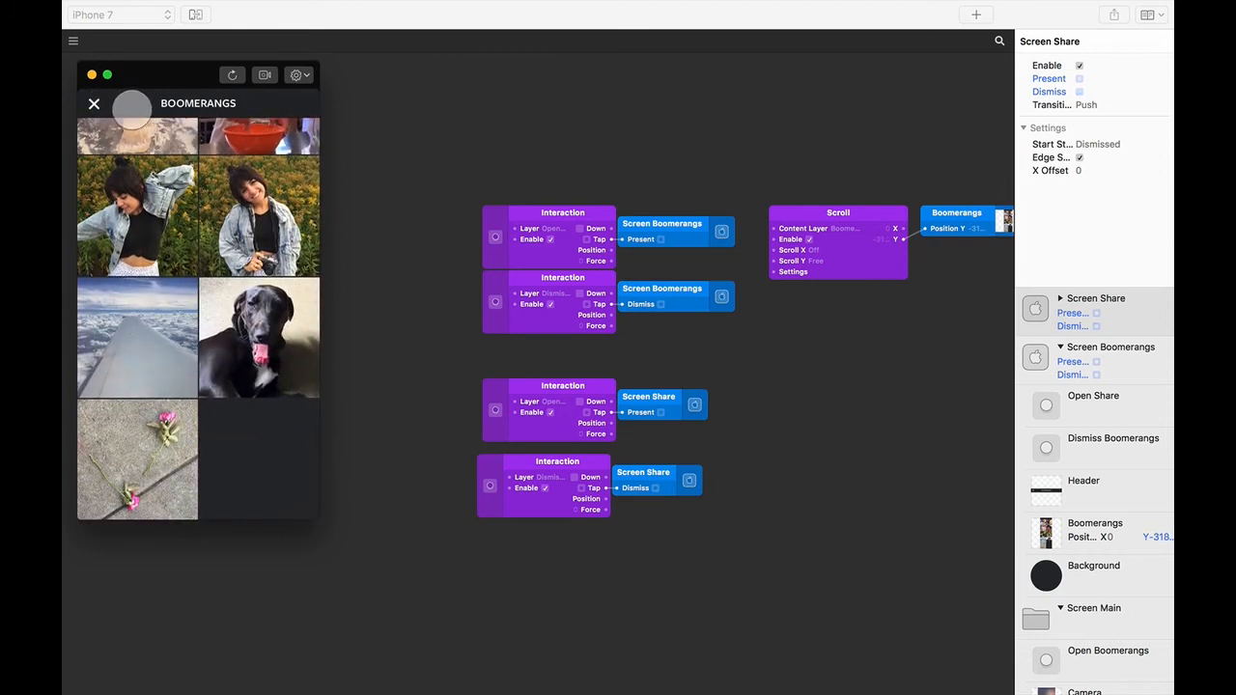
click(97, 104)
click(131, 466)
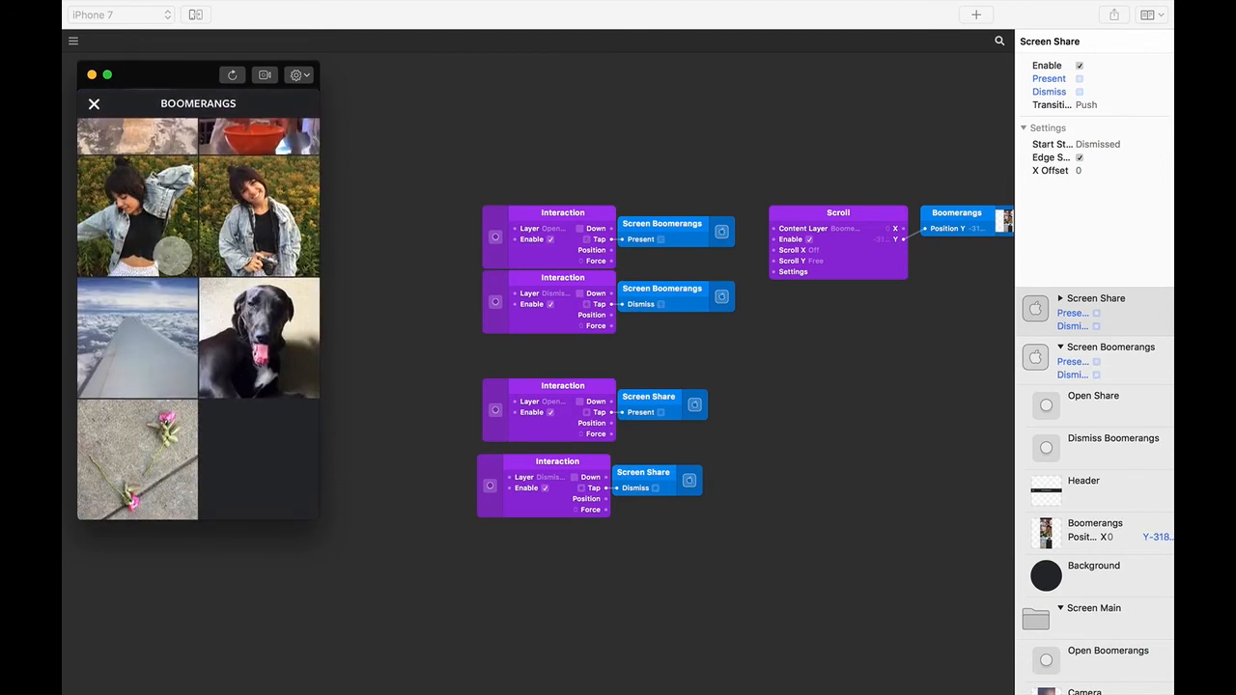
drag(174, 292, 186, 469)
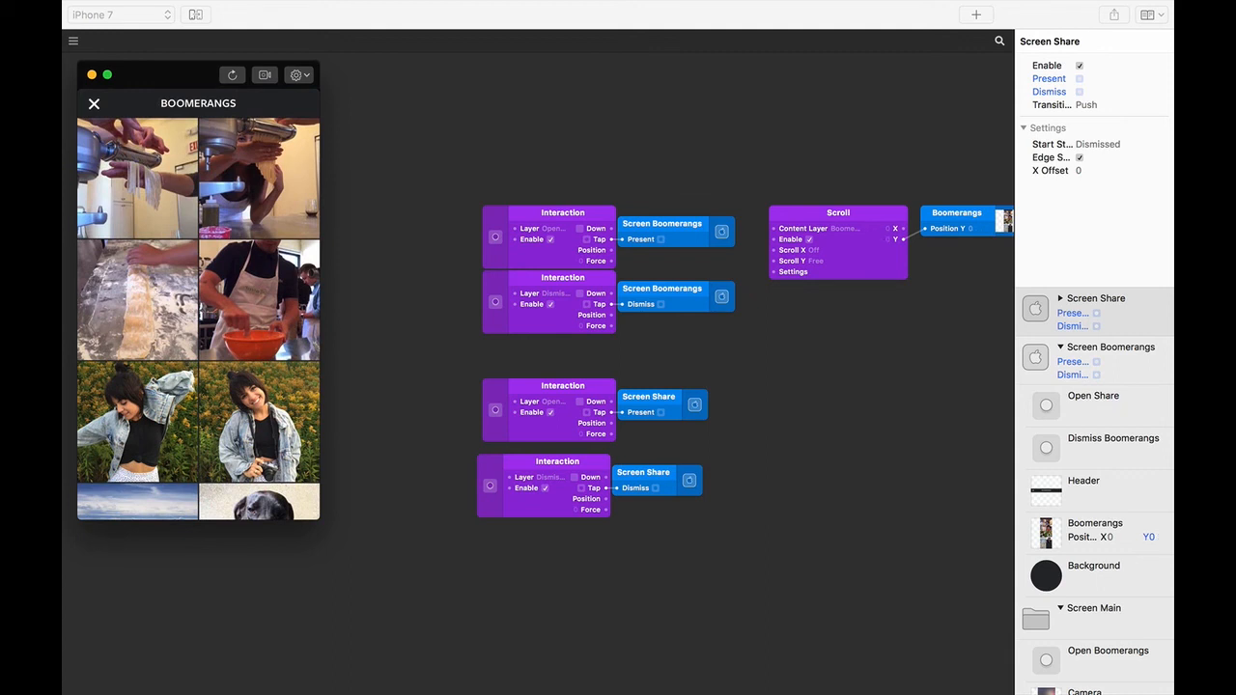
click(138, 207)
click(95, 104)
click(143, 198)
- Add Screen Share's X Offset output patch and place it above the interaction patches
click(95, 104)
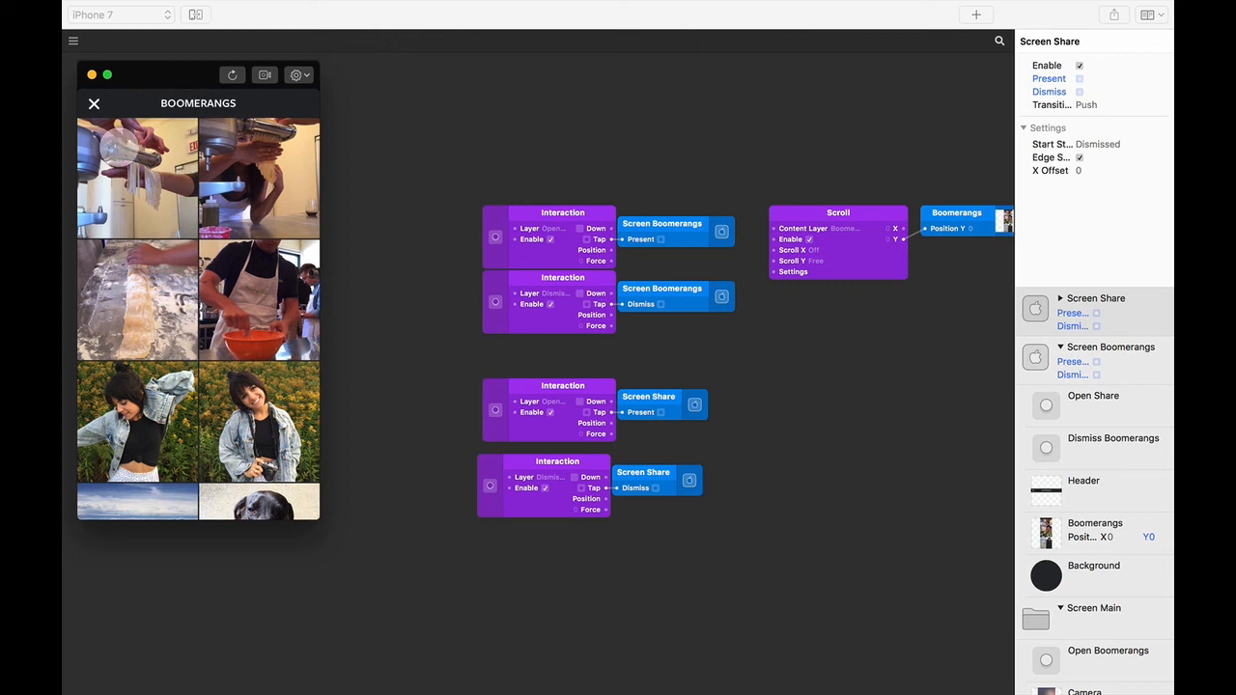
click(148, 176)
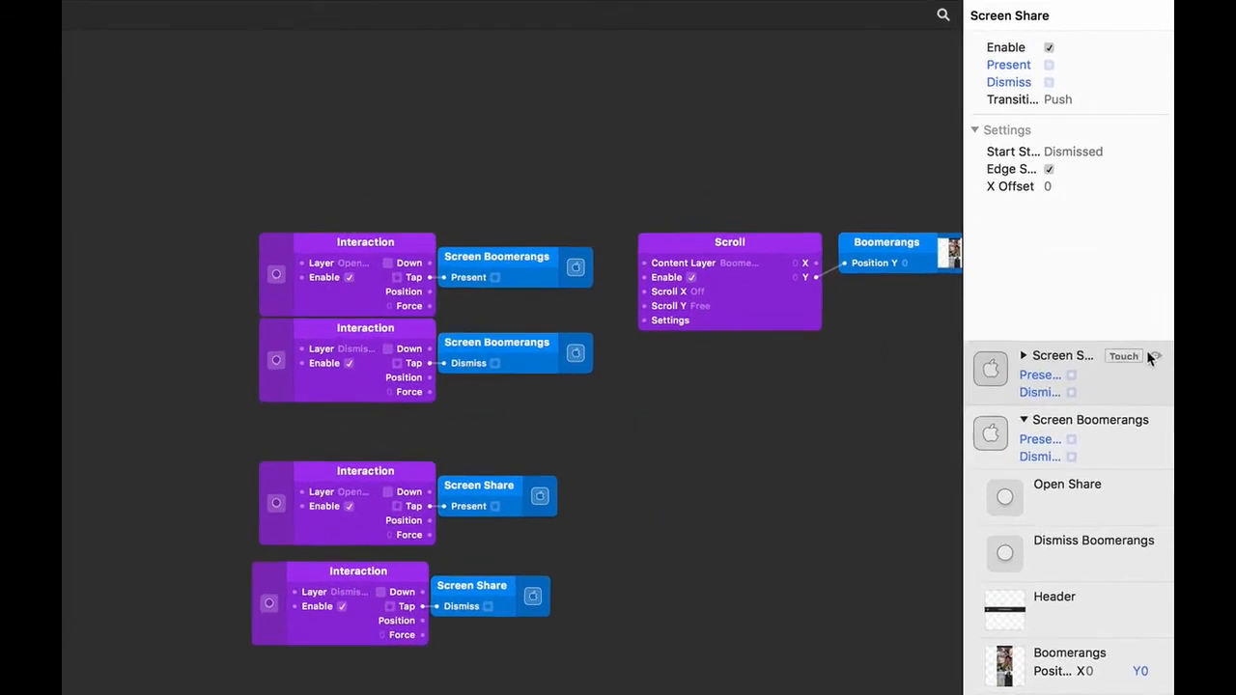
click(1132, 300)
click(1135, 301)
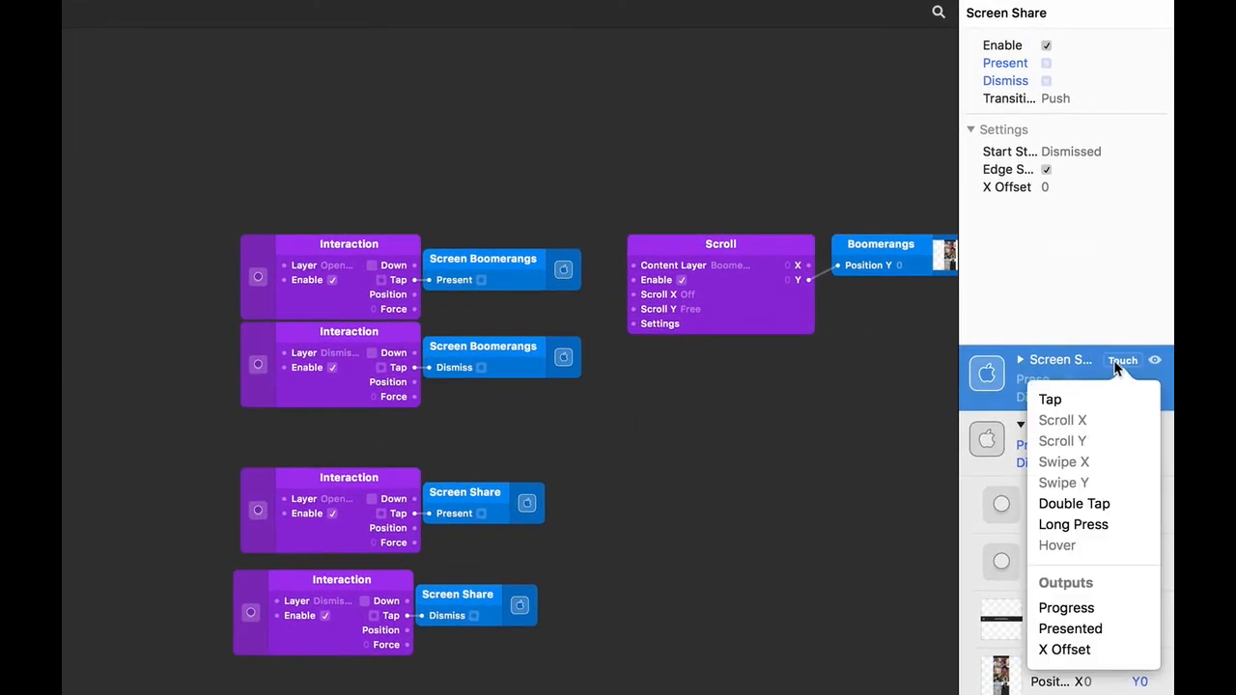
click(1064, 649)
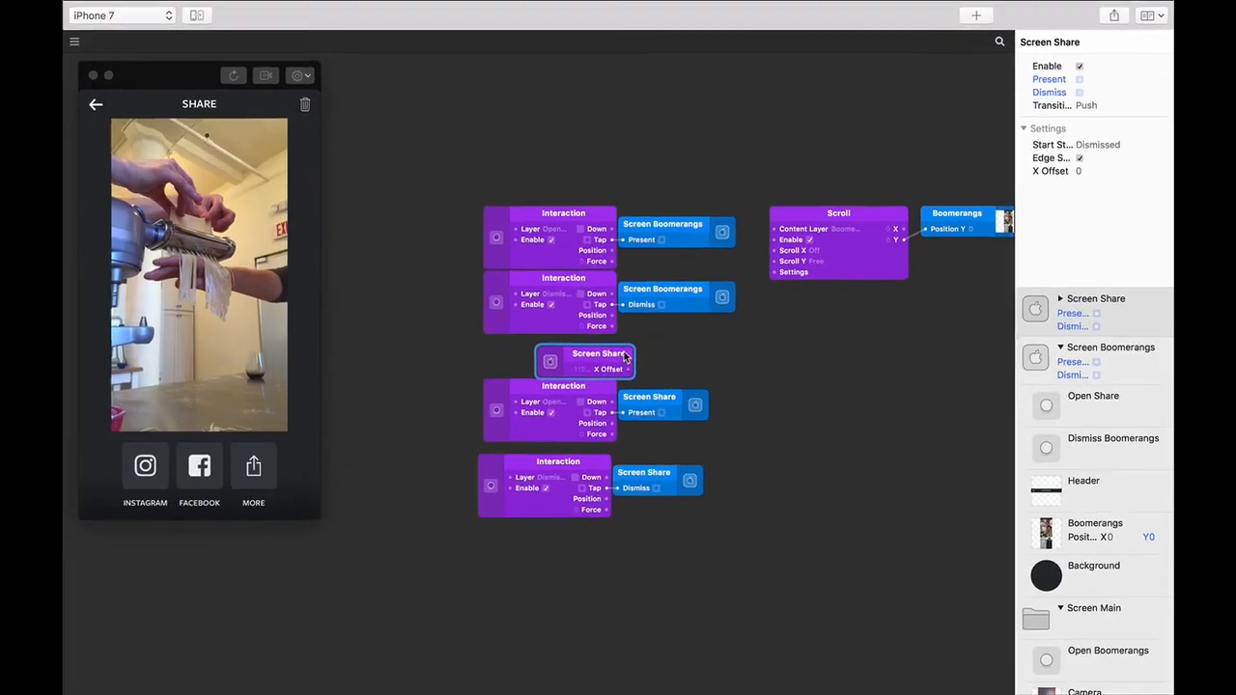
drag(432, 438, 361, 175)
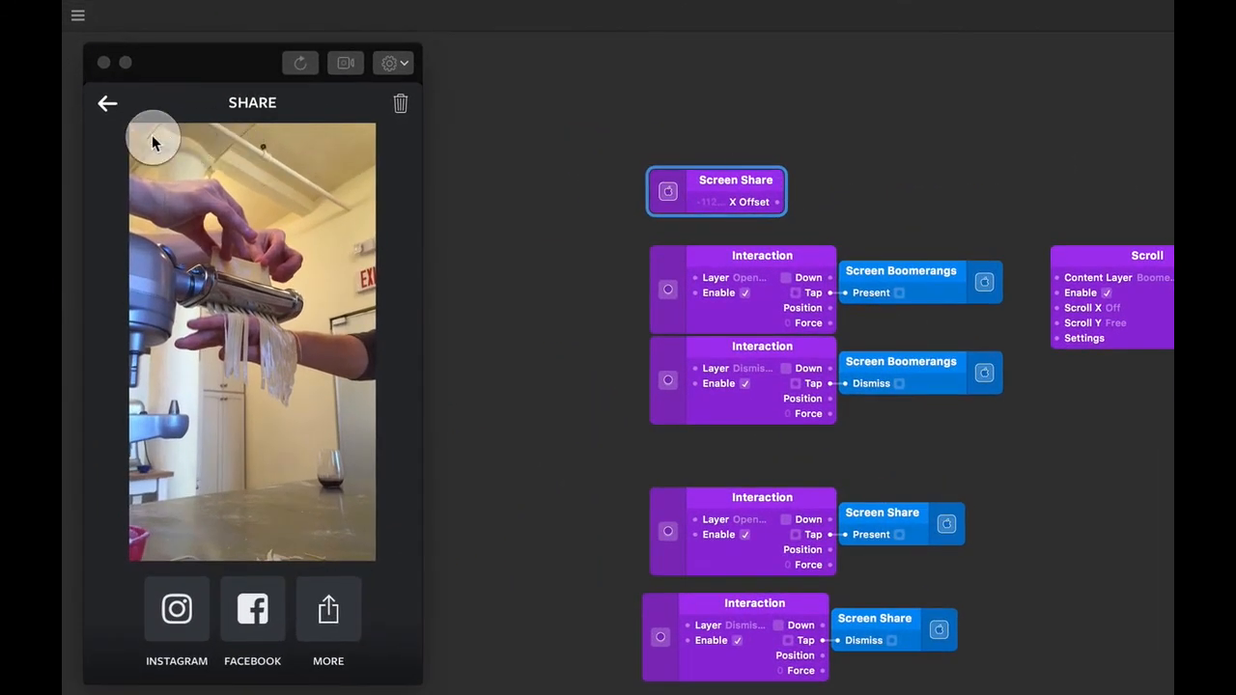
- Test going back from Share to the grid and reopening it from a photo
click(108, 103)
click(178, 228)
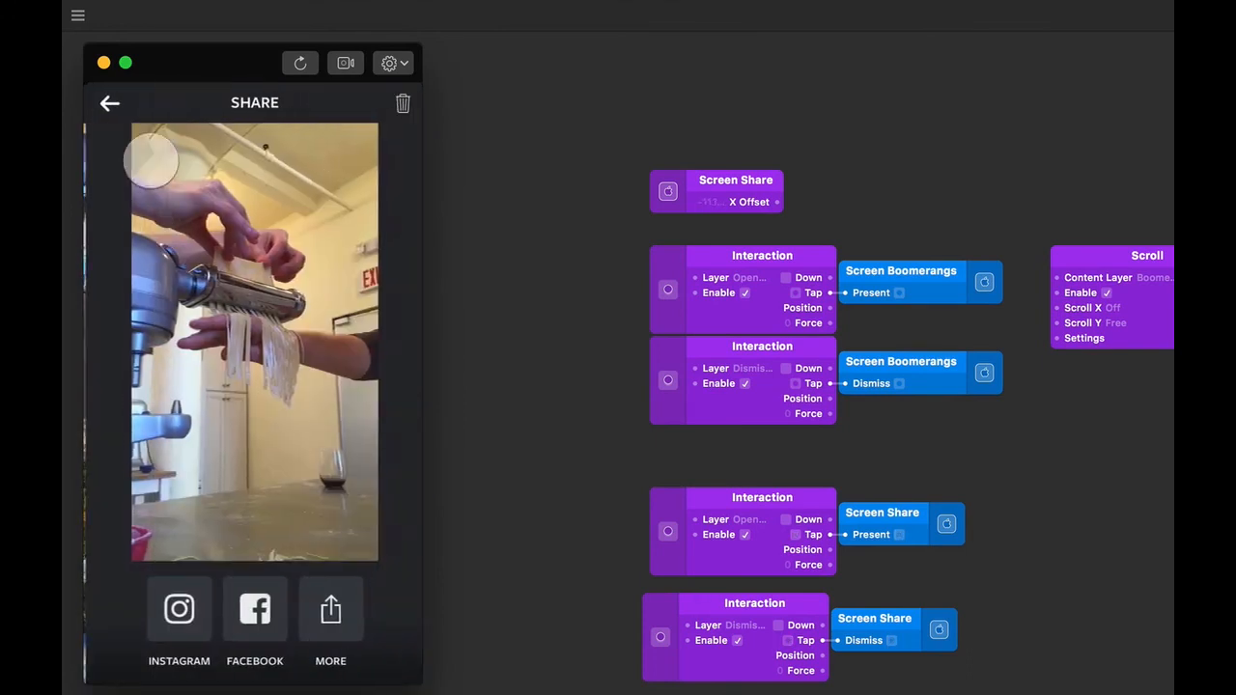
click(105, 103)
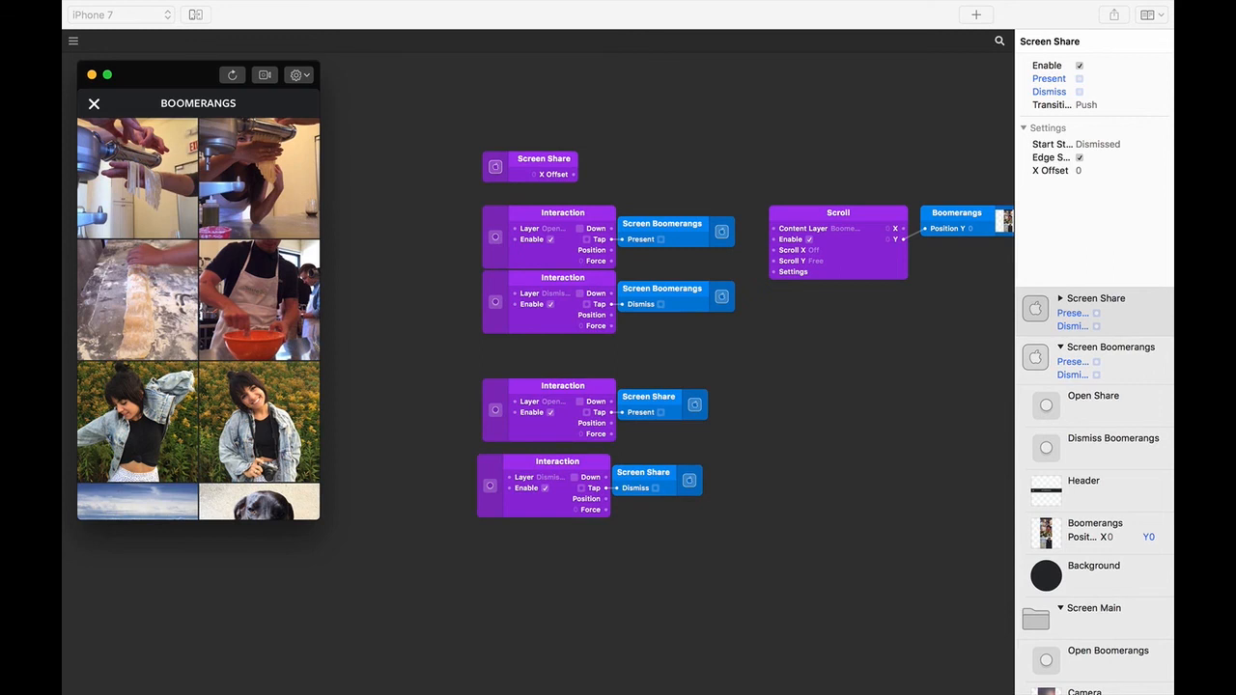
- Wire Screen Share's X Offset into Screen Boomerangs' X Offset and test the parallax push
drag(574, 175, 1072, 466)
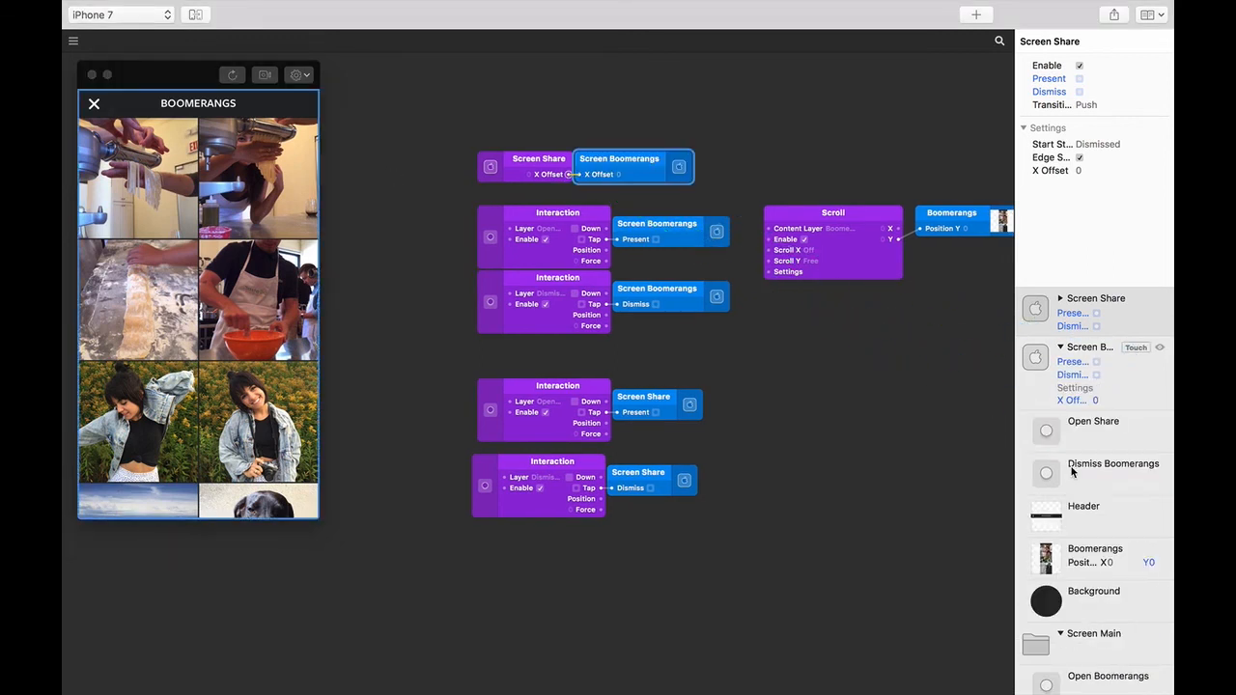
click(127, 156)
click(93, 104)
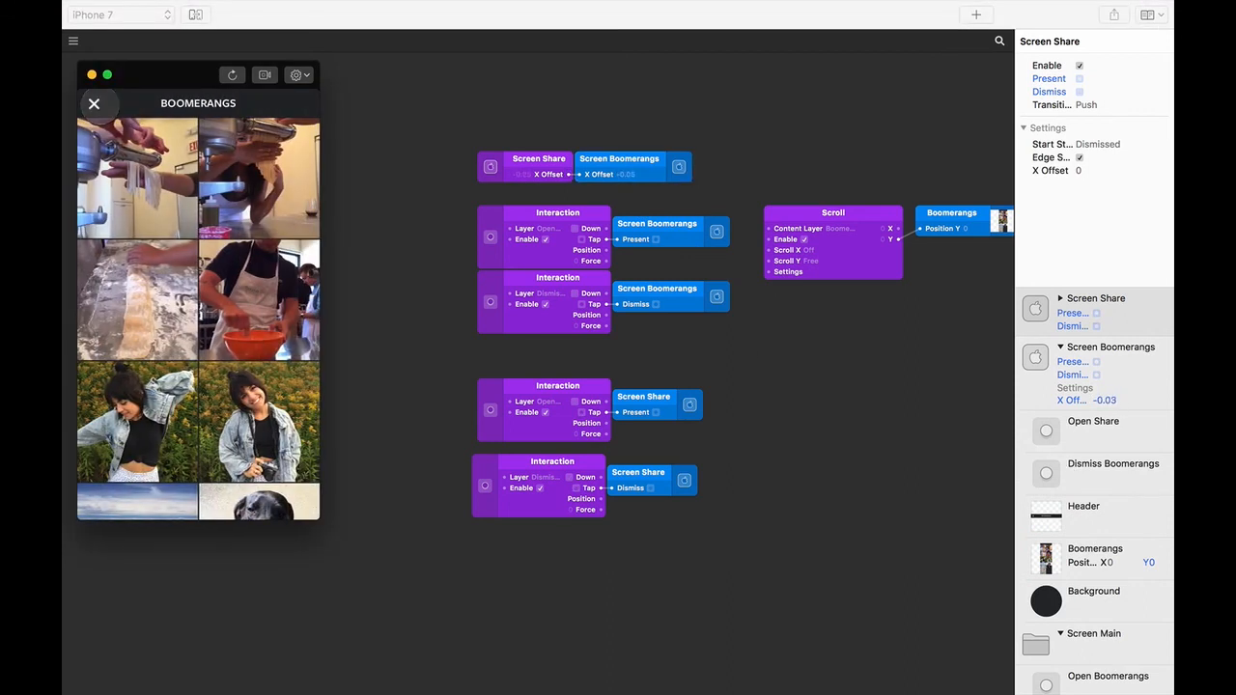
click(132, 172)
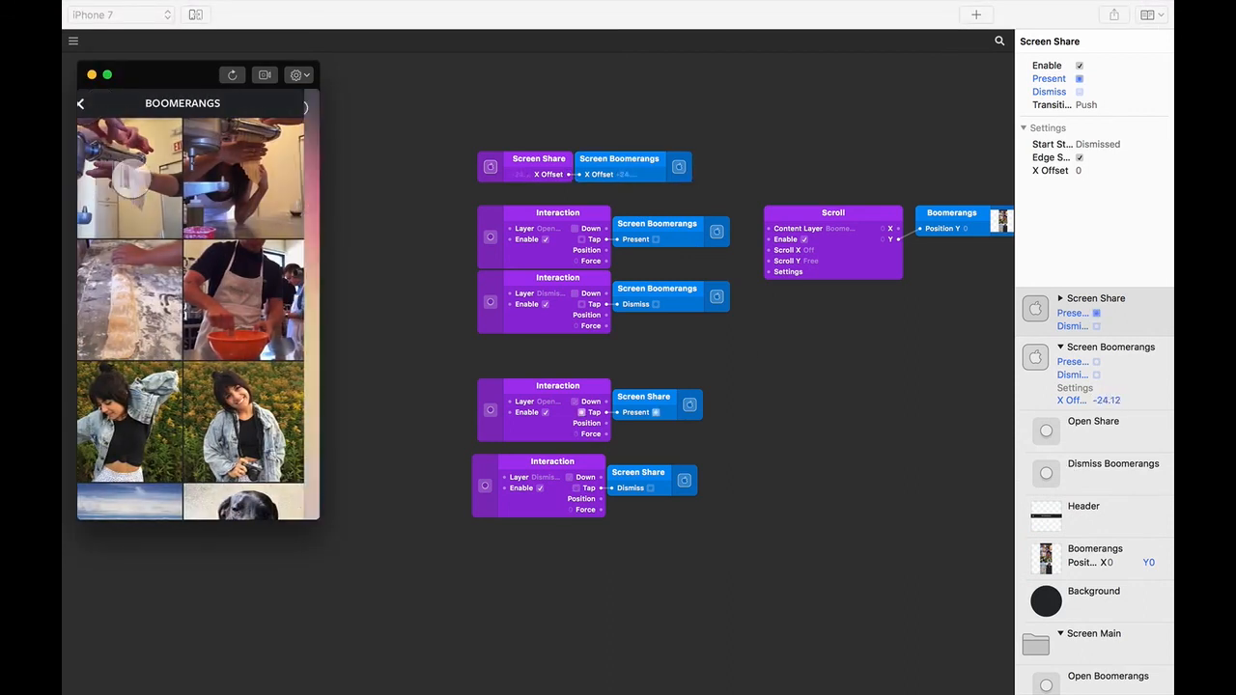
click(95, 104)
- Repeat opening and closing Share from the first photo, then close Boomerangs to the camera
click(125, 170)
click(93, 103)
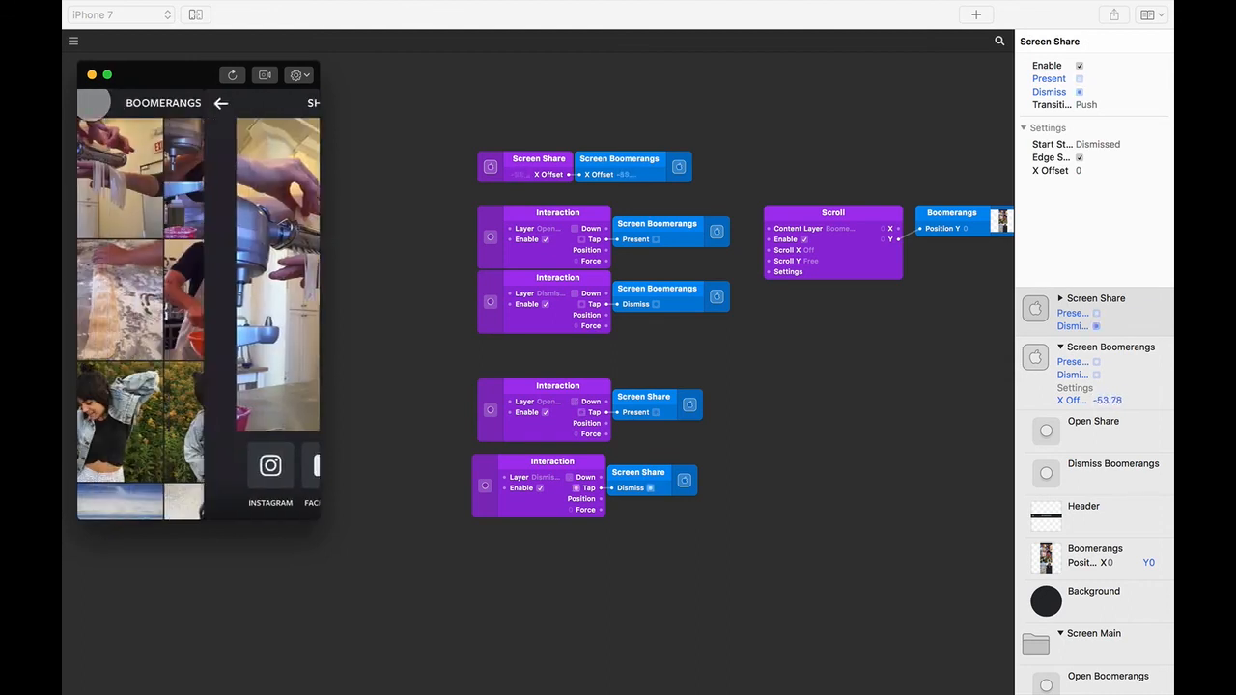
click(130, 179)
click(93, 103)
click(133, 174)
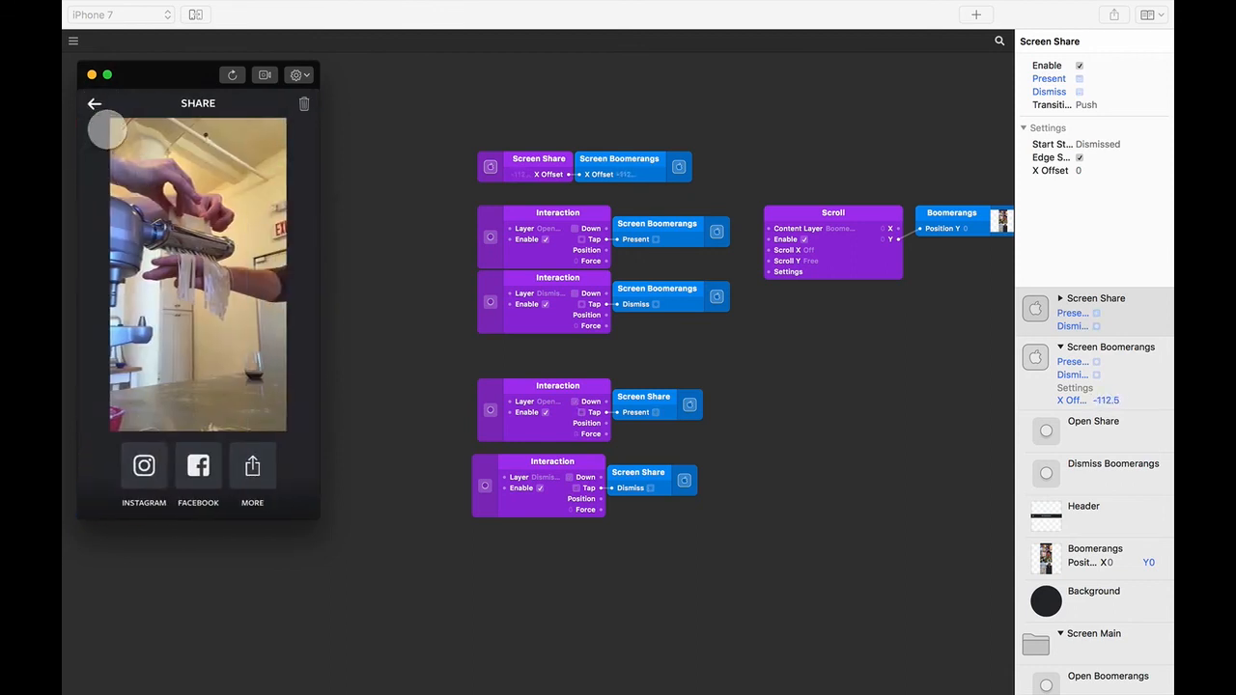
click(94, 103)
click(93, 103)
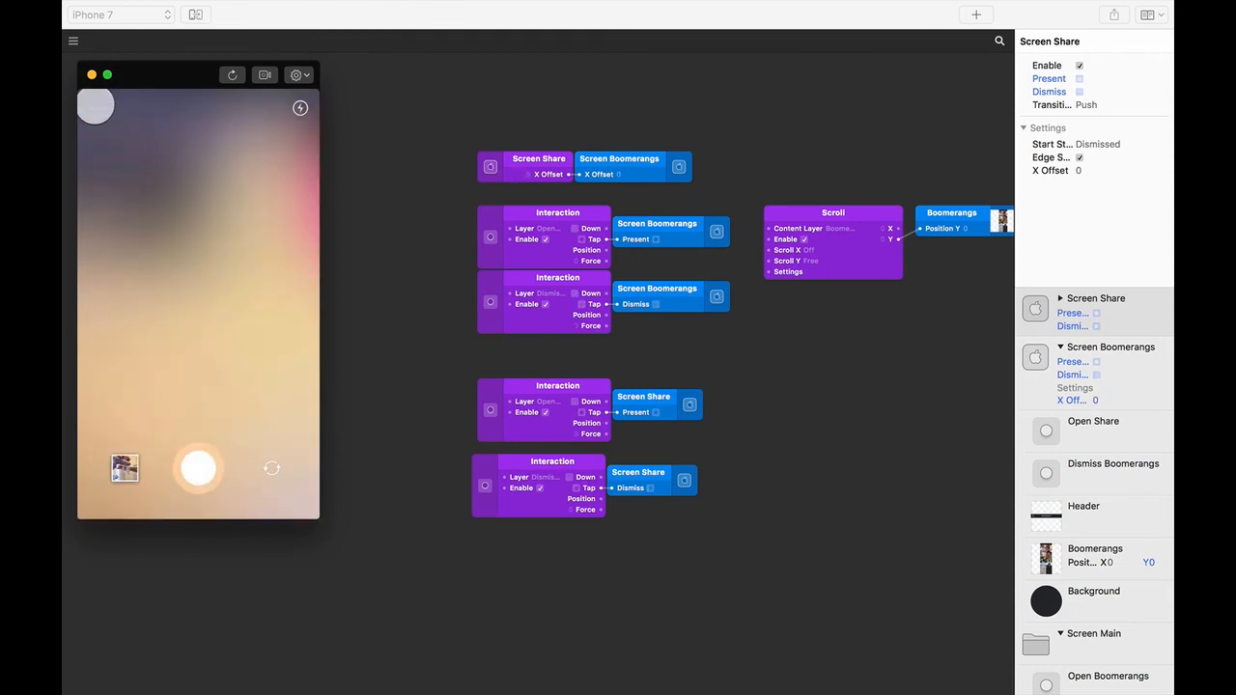